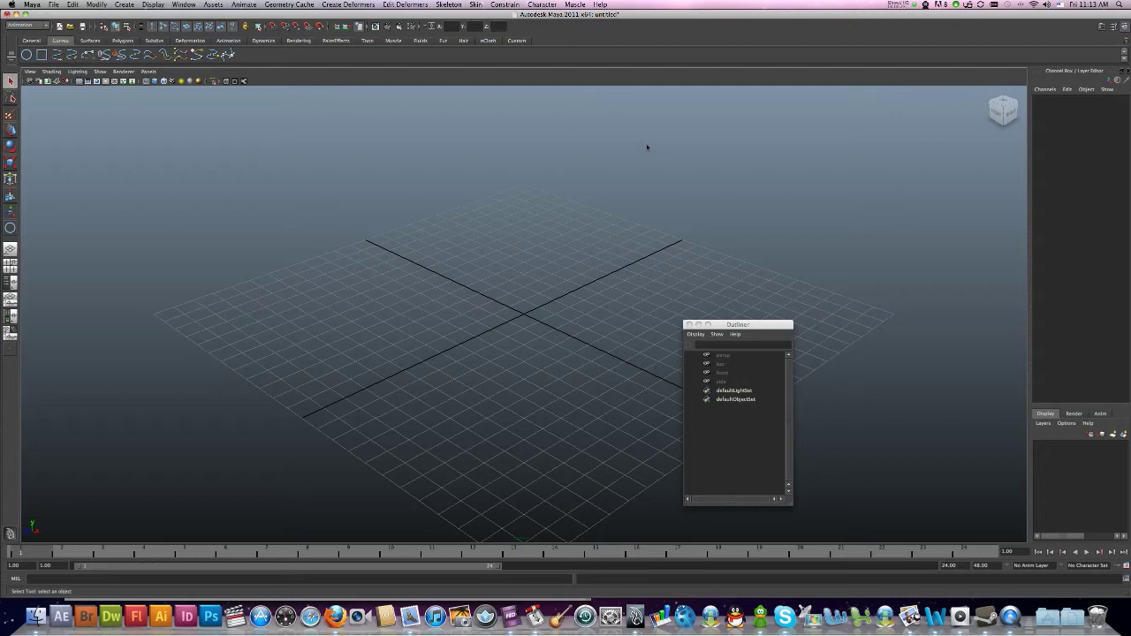
Step: Switch the empty scene to the four-panel top, perspective, front and side layout
{"action": "key", "text": "space"}
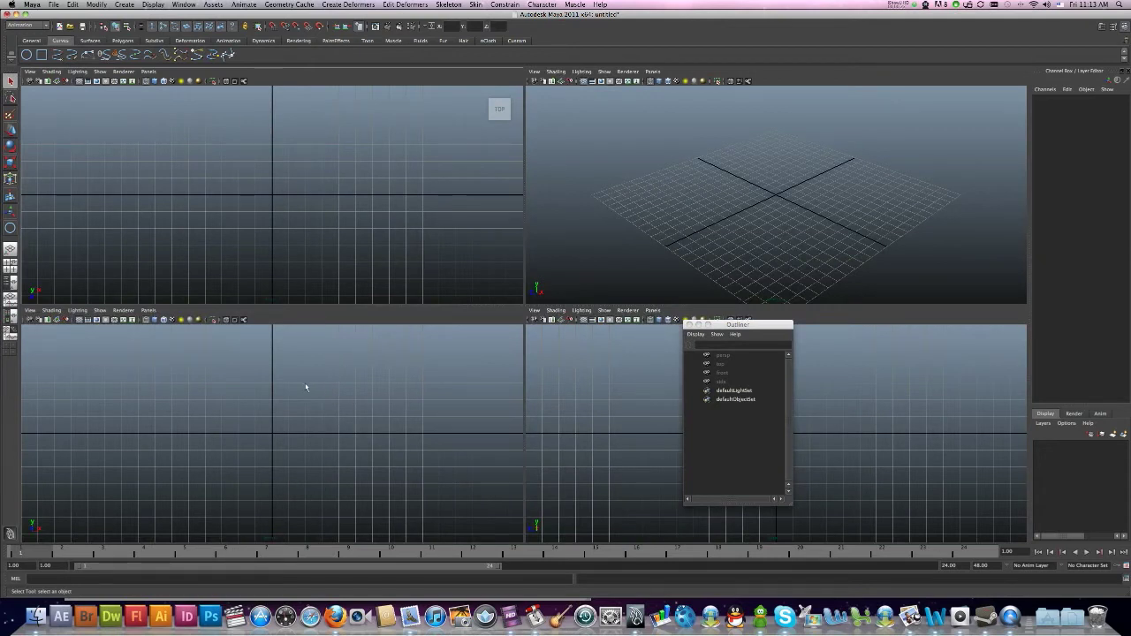
Step: Maximise the front view and bring up the Animation shelf with its skeleton and joint tools
{"action": "key", "text": "space"}
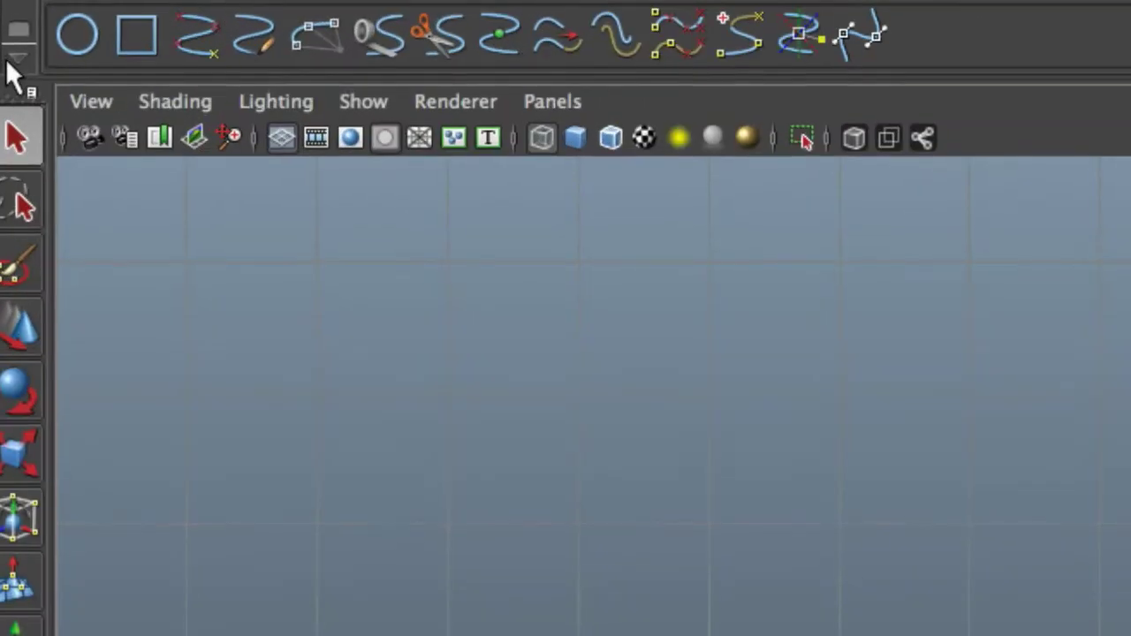
{"action": "left_click", "coordinate": [10, 57]}
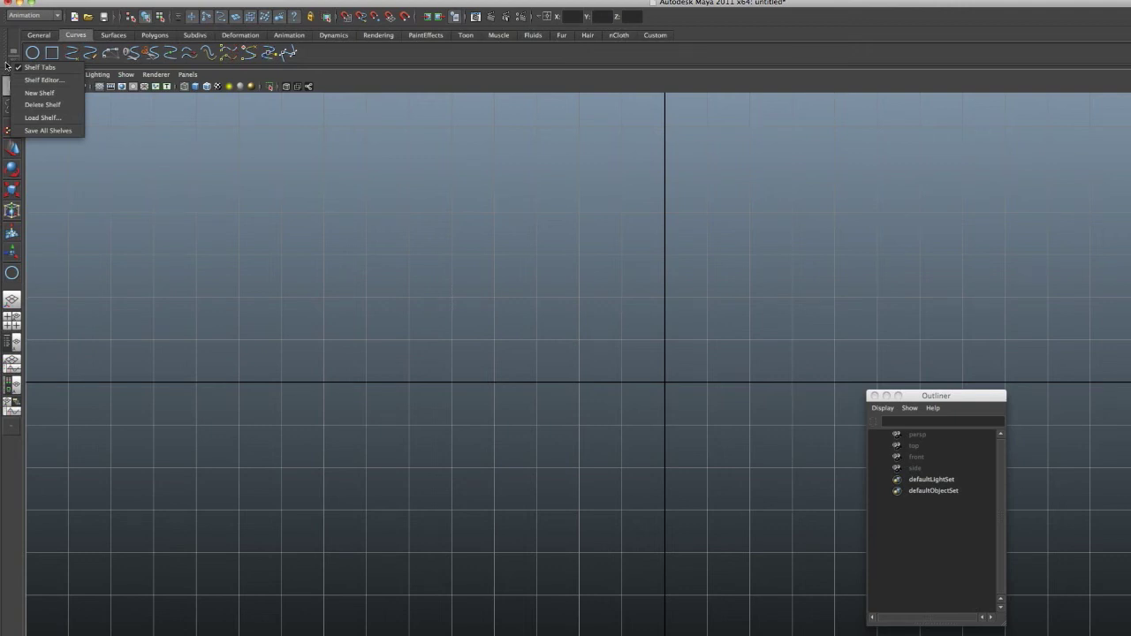
{"action": "left_click", "coordinate": [6, 66]}
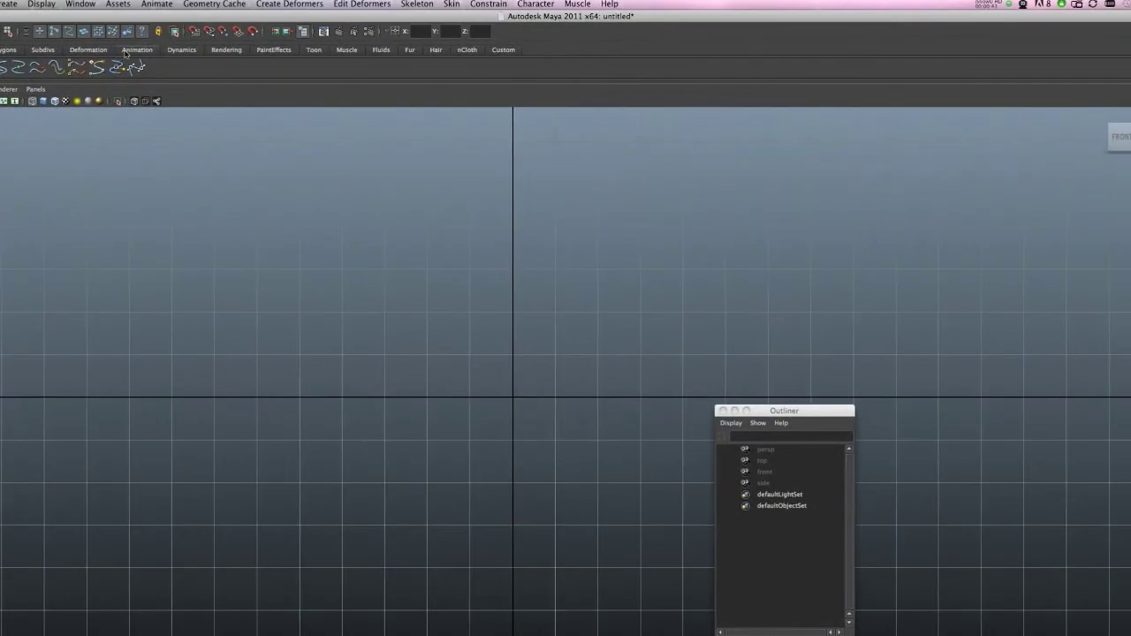
{"action": "left_click", "coordinate": [133, 51]}
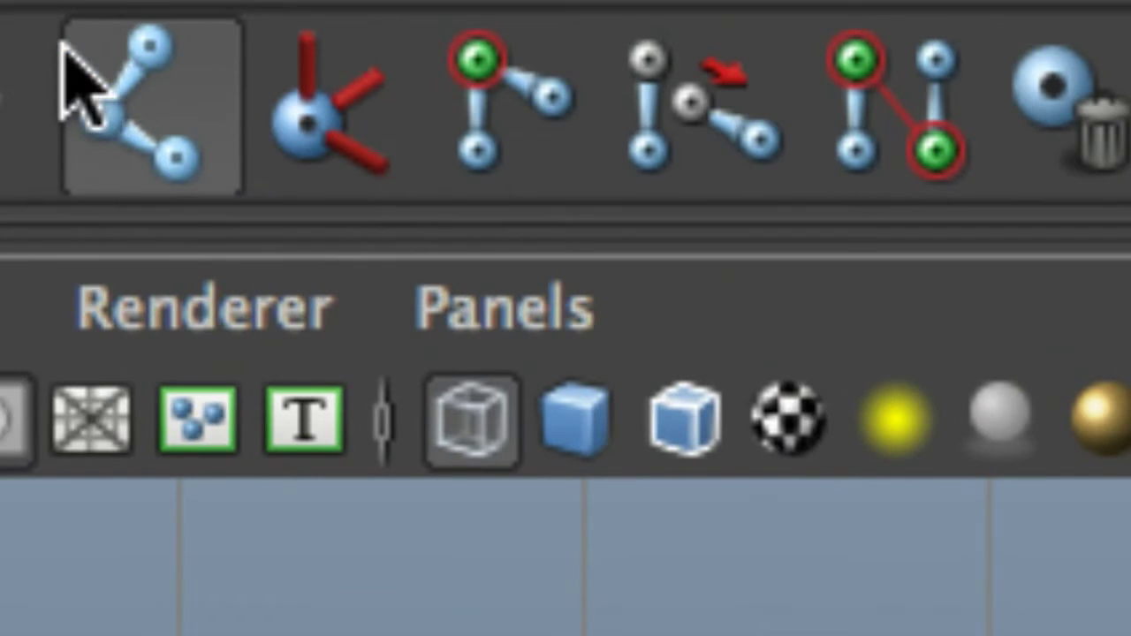
Step: Draw three joints down the vertical axis of the front view with the Joint Tool
{"action": "left_click", "coordinate": [79, 89]}
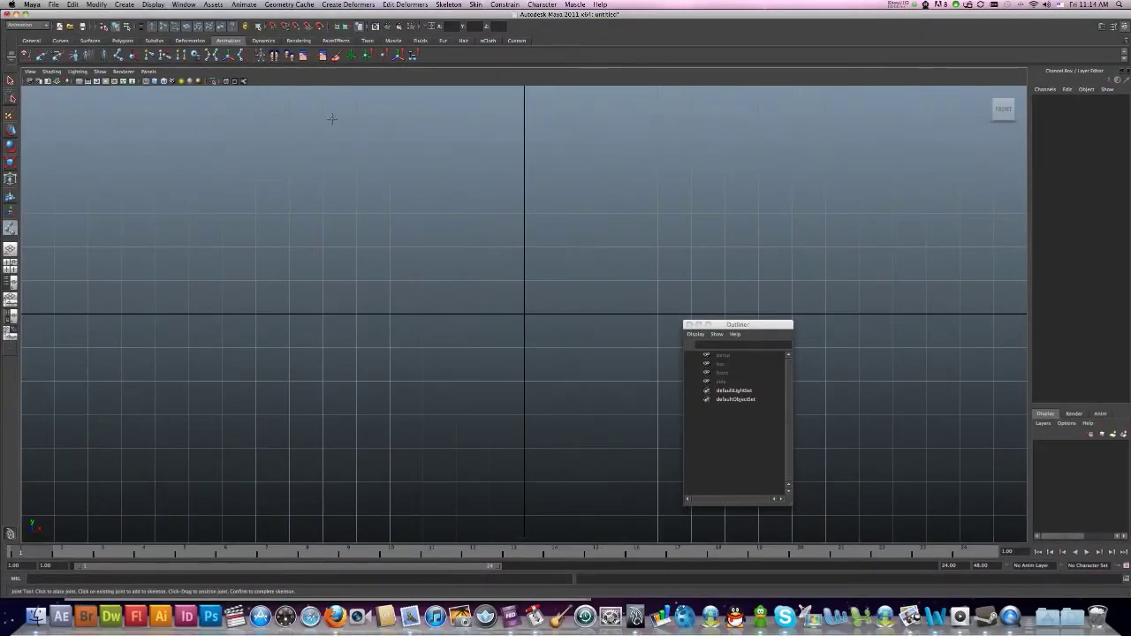
{"action": "middle_click_drag", "start_coordinate": [559, 216], "coordinate": [514, 298], "text": "alt"}
{"action": "left_click", "coordinate": [476, 96]}
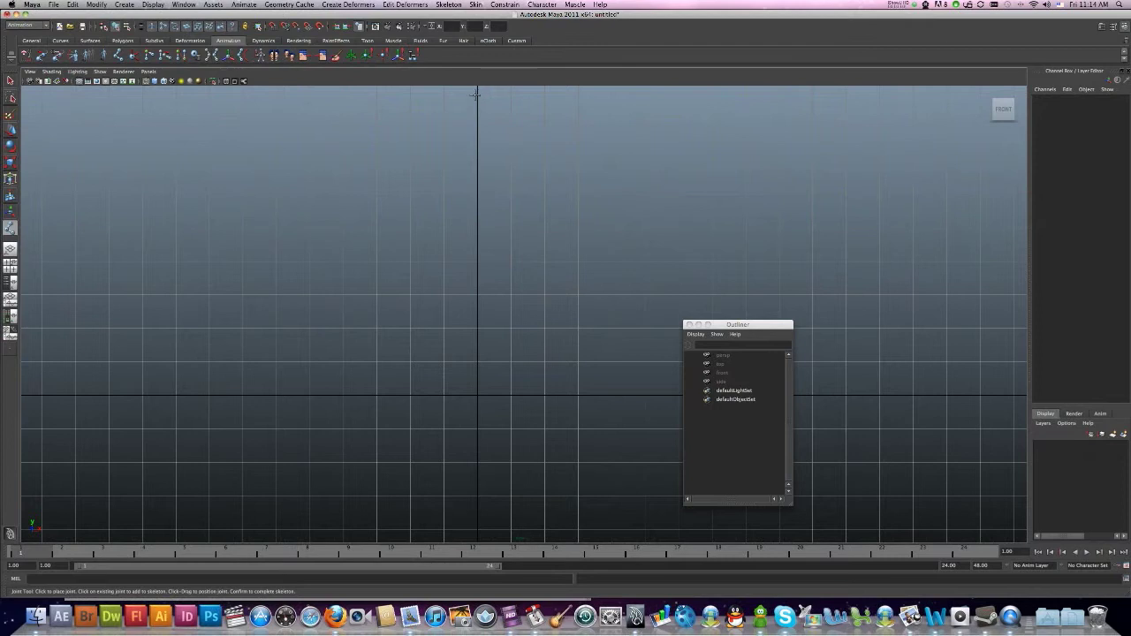
{"action": "left_click", "coordinate": [467, 255]}
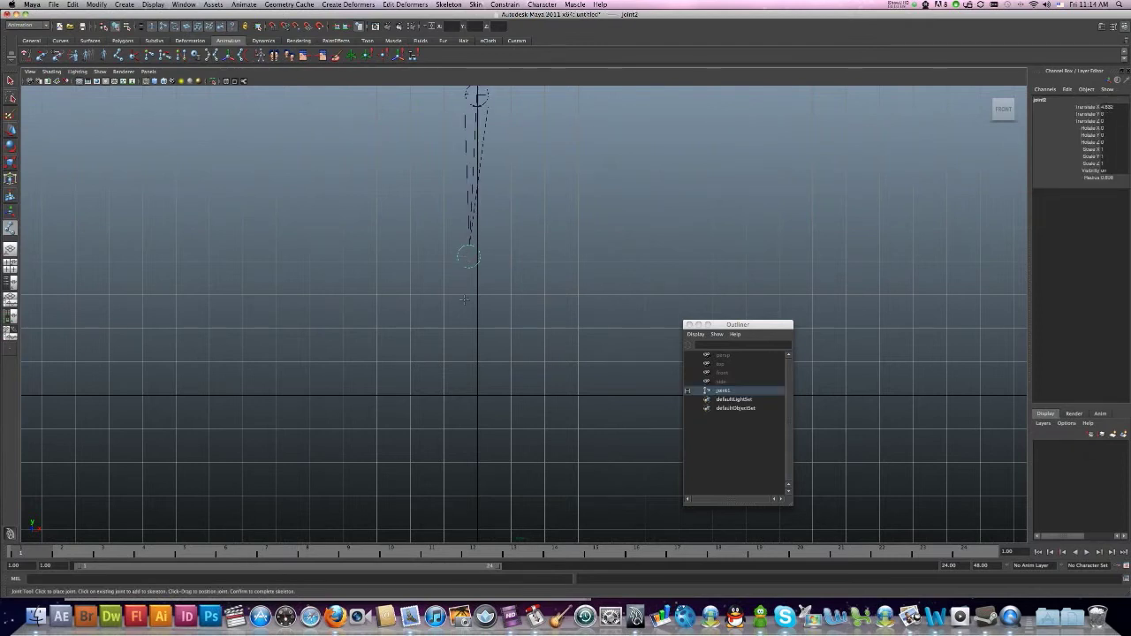
{"action": "left_click", "coordinate": [477, 394]}
Step: Hide the viewport grid and pan to centre the joint chain
{"action": "left_click", "coordinate": [153, 5]}
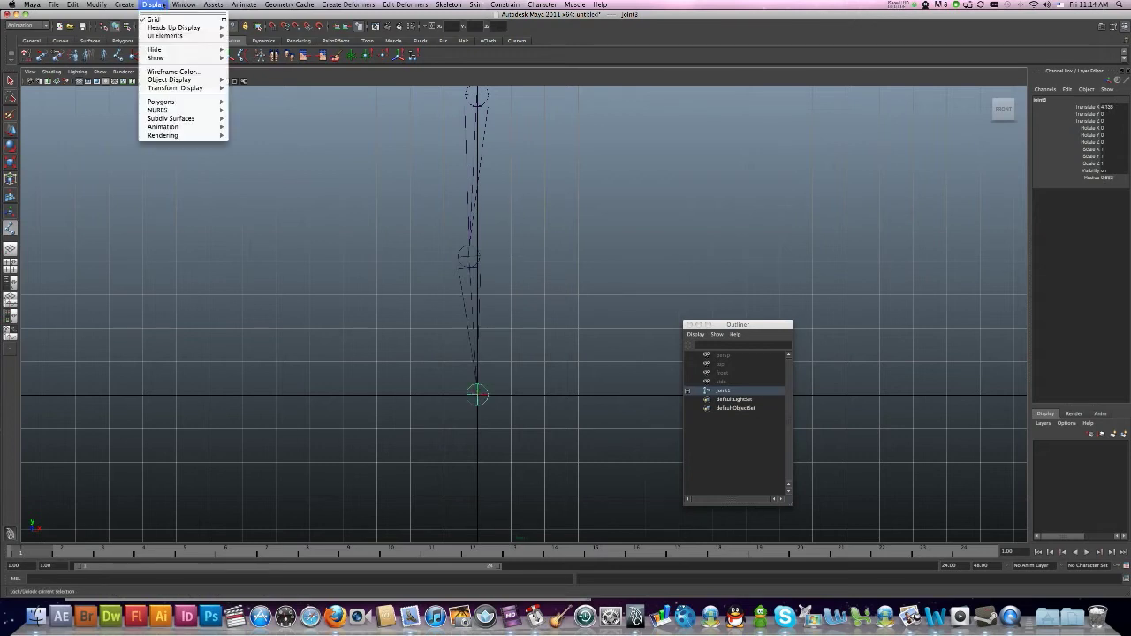
{"action": "left_click", "coordinate": [163, 15]}
{"action": "middle_click_drag", "start_coordinate": [466, 183], "coordinate": [509, 260], "text": "alt"}
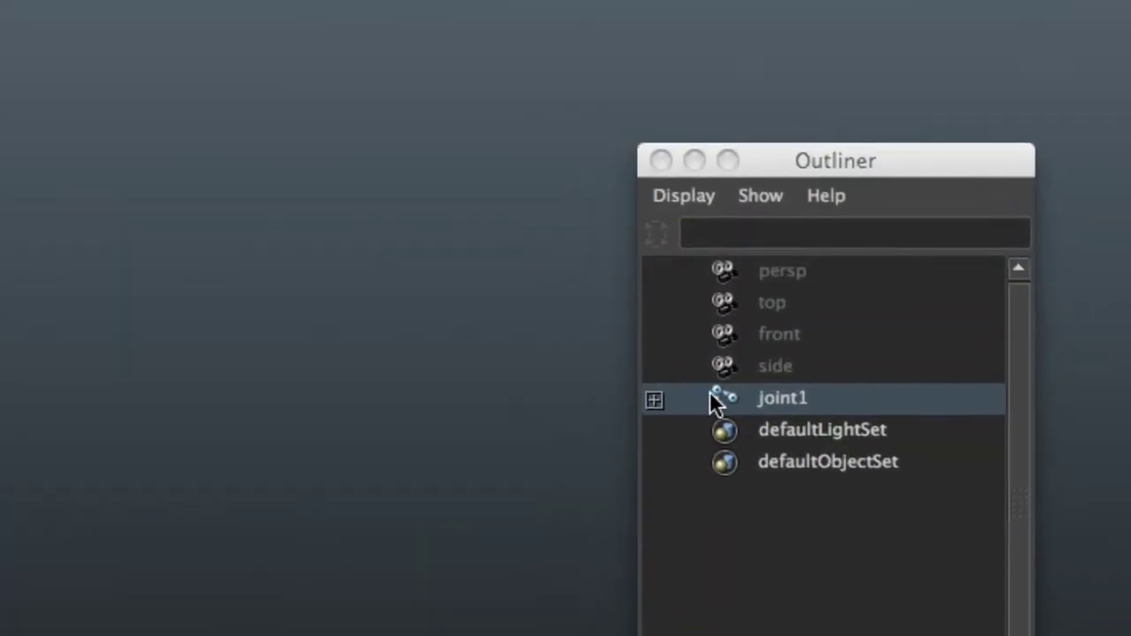
Step: Expand the joint1 hierarchy in the Outliner and rename the root joint to 'top'
{"action": "left_click", "coordinate": [697, 397]}
{"action": "left_click", "coordinate": [698, 398]}
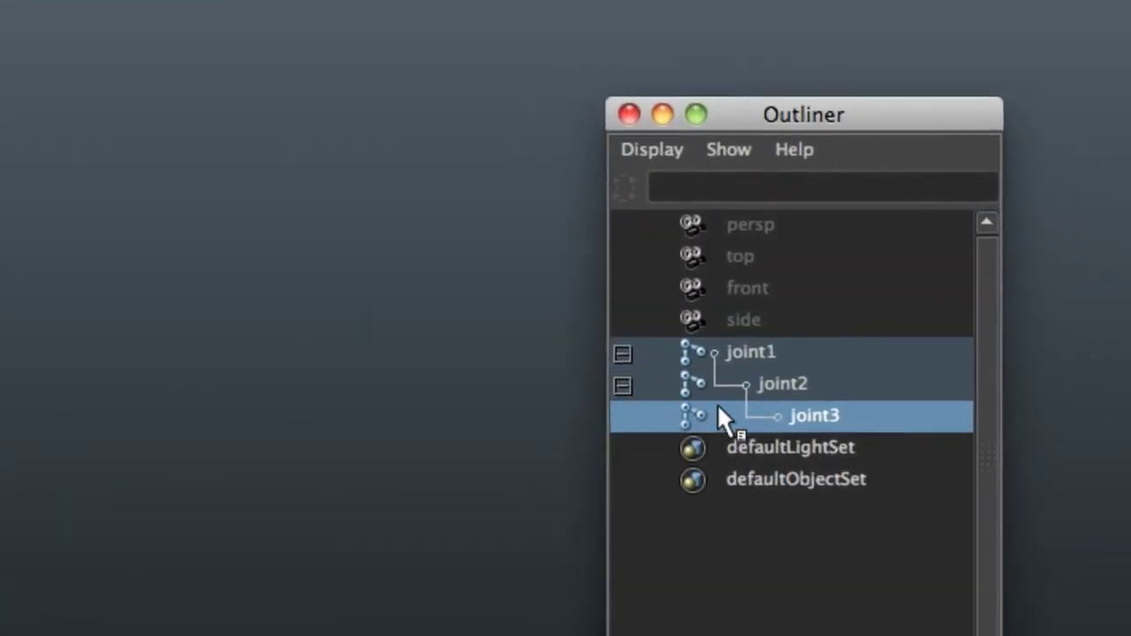
{"action": "left_click", "coordinate": [789, 353]}
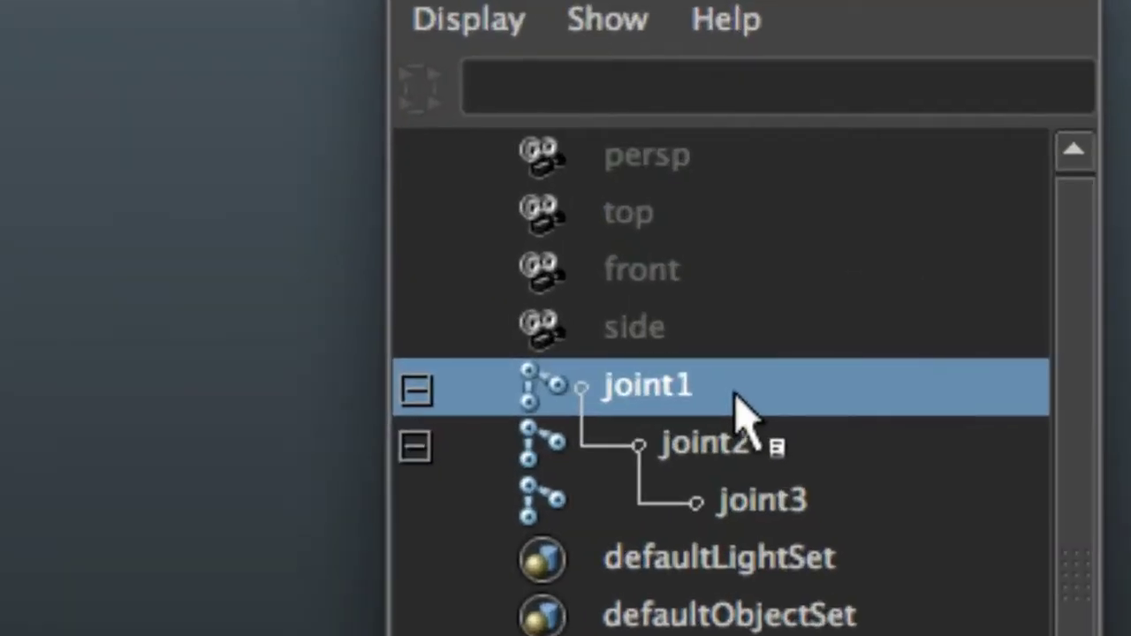
{"action": "double_click", "coordinate": [735, 396]}
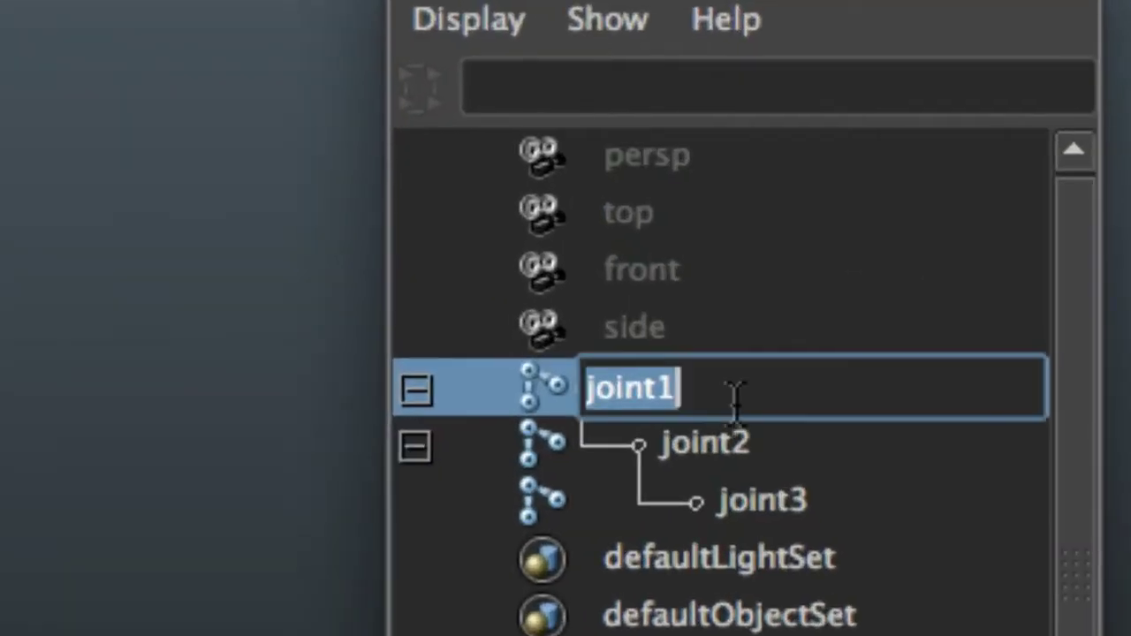
{"action": "type", "text": "top"}
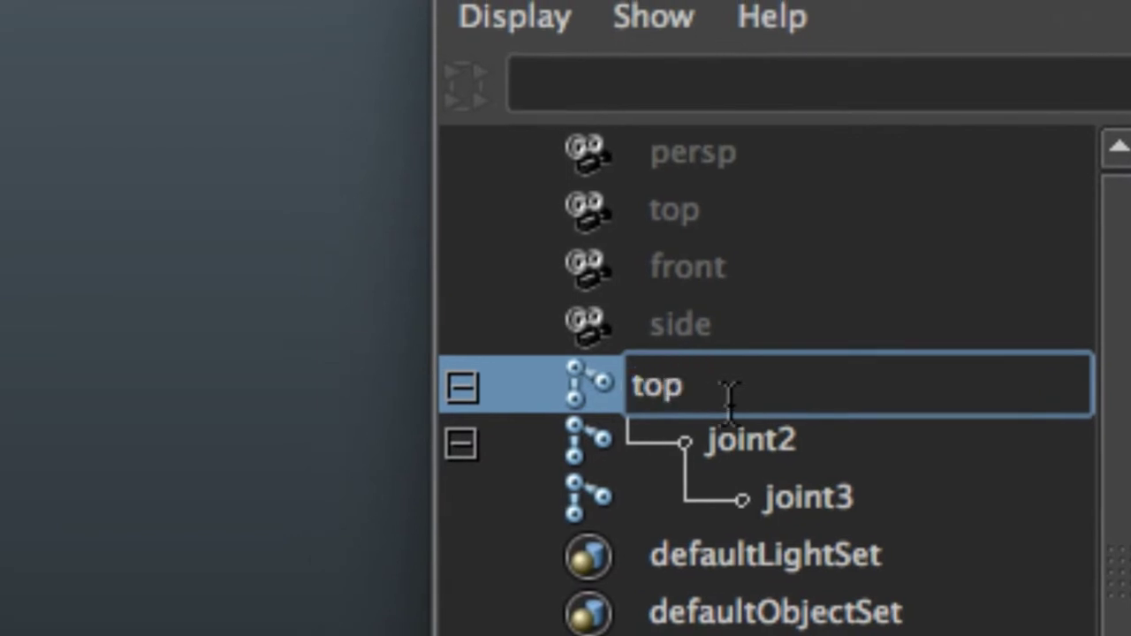
{"action": "key", "text": "Return"}
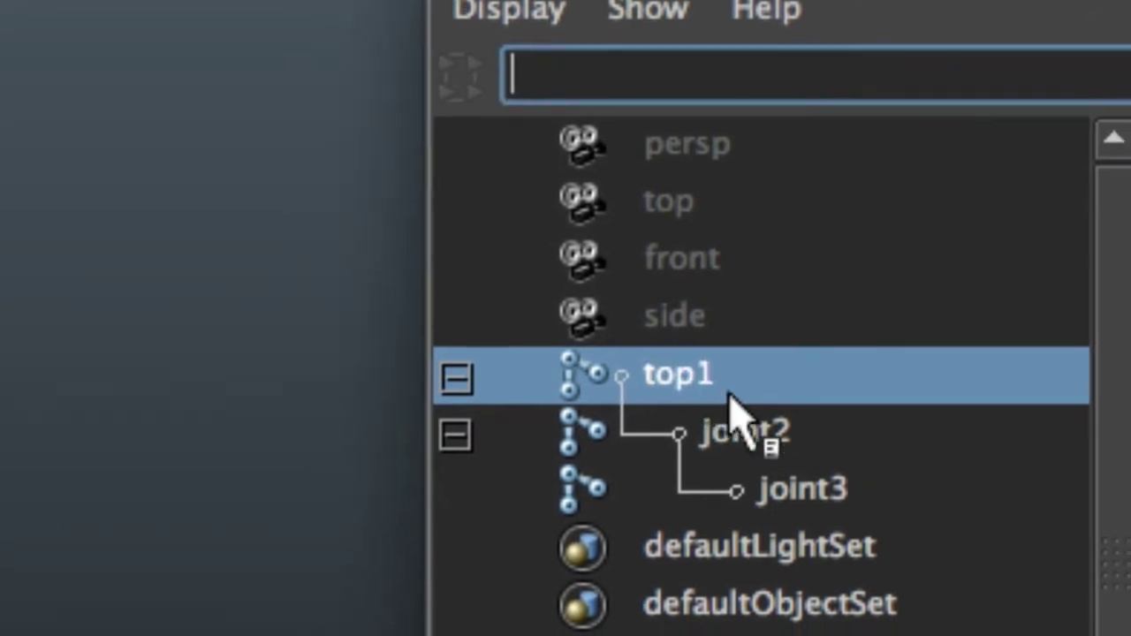
Step: Rename joint2 to 'middle' and joint3 to 'bottom'
{"action": "left_click", "coordinate": [758, 442]}
{"action": "double_click", "coordinate": [758, 442]}
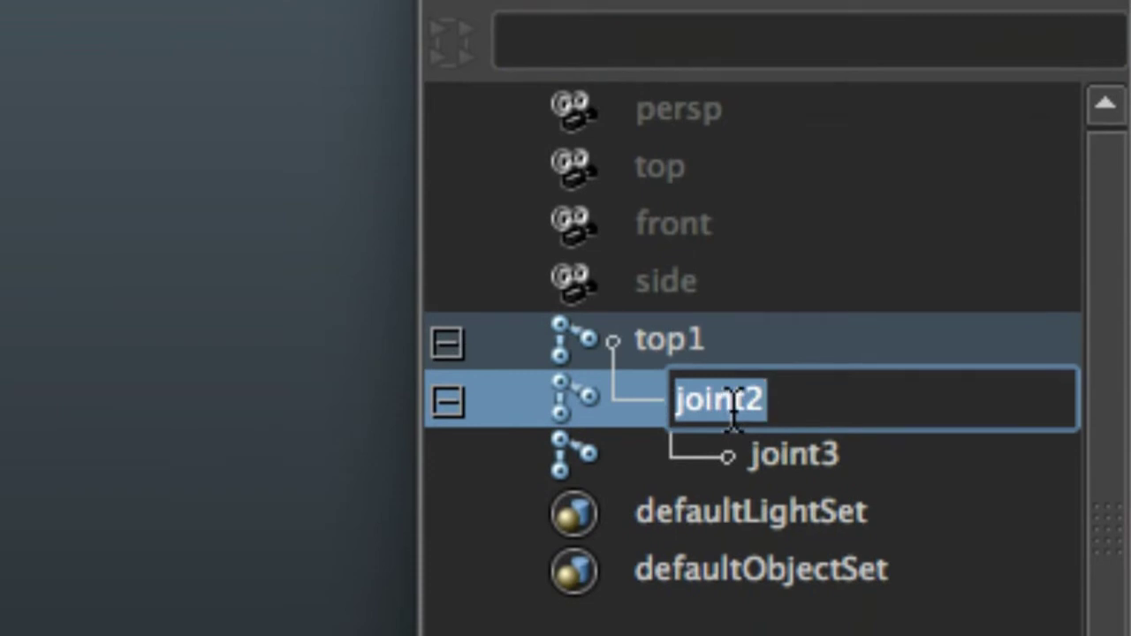
{"action": "type", "text": "middle"}
{"action": "key", "text": "Return"}
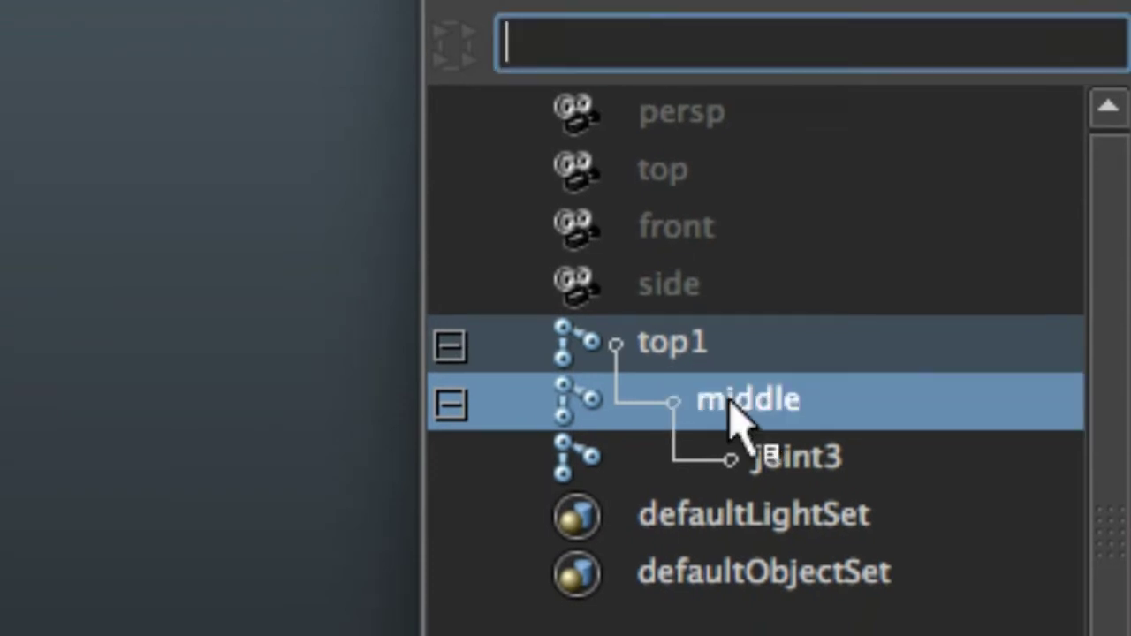
{"action": "left_click", "coordinate": [809, 477]}
{"action": "double_click", "coordinate": [804, 477]}
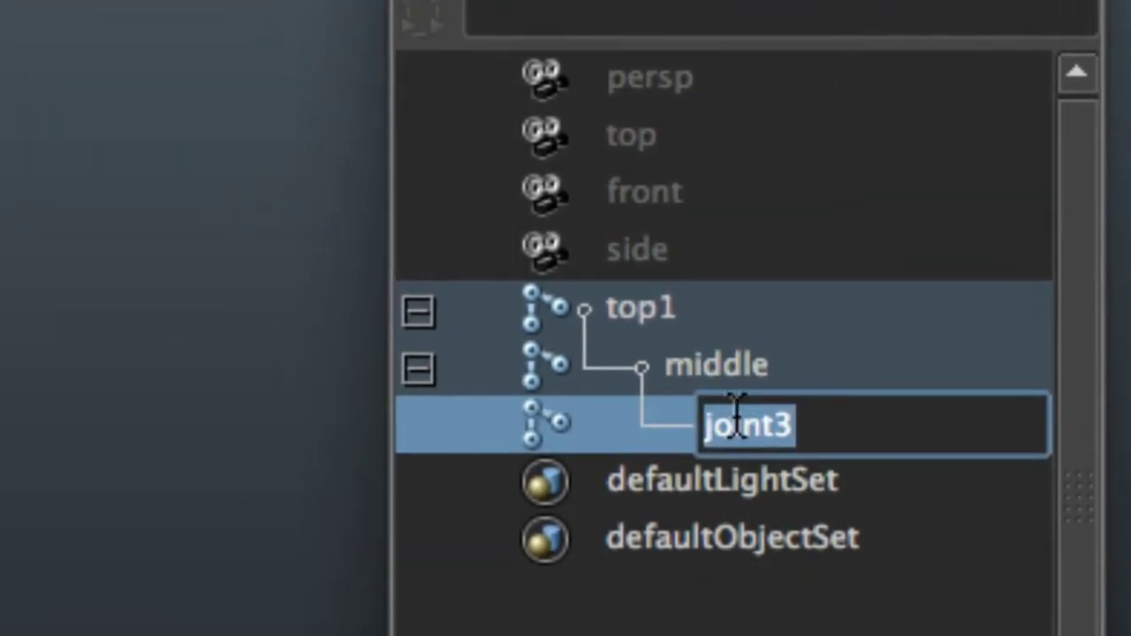
{"action": "type", "text": "bottom"}
{"action": "key", "text": "Return"}
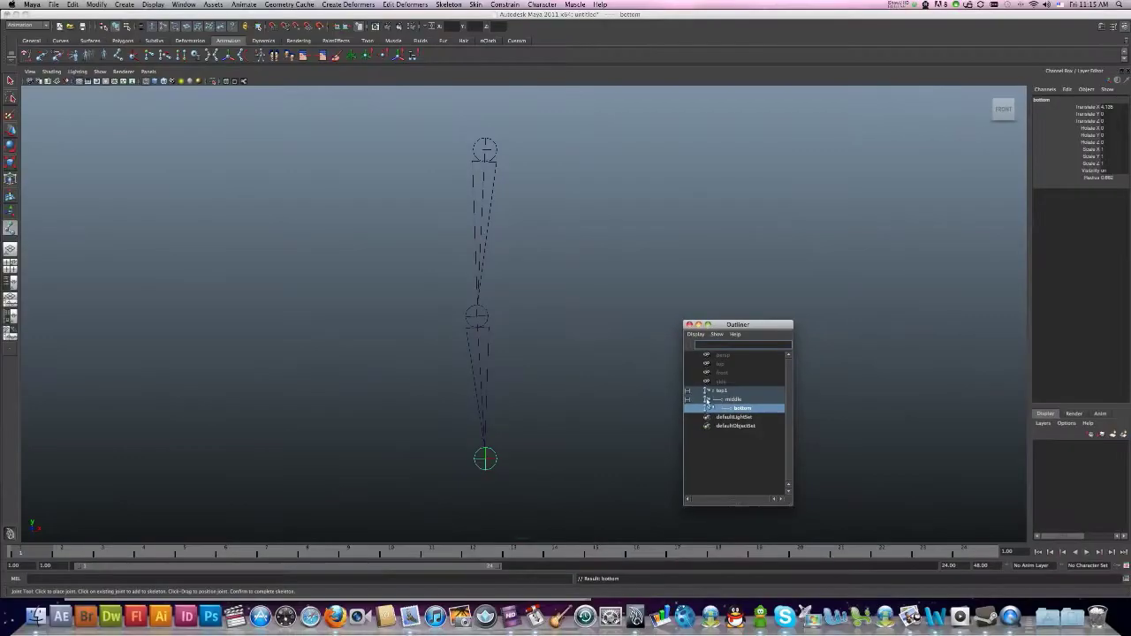
Step: Undo the stray joint, finish the chain, and select the middle joint for rotating
{"action": "key", "text": "z"}
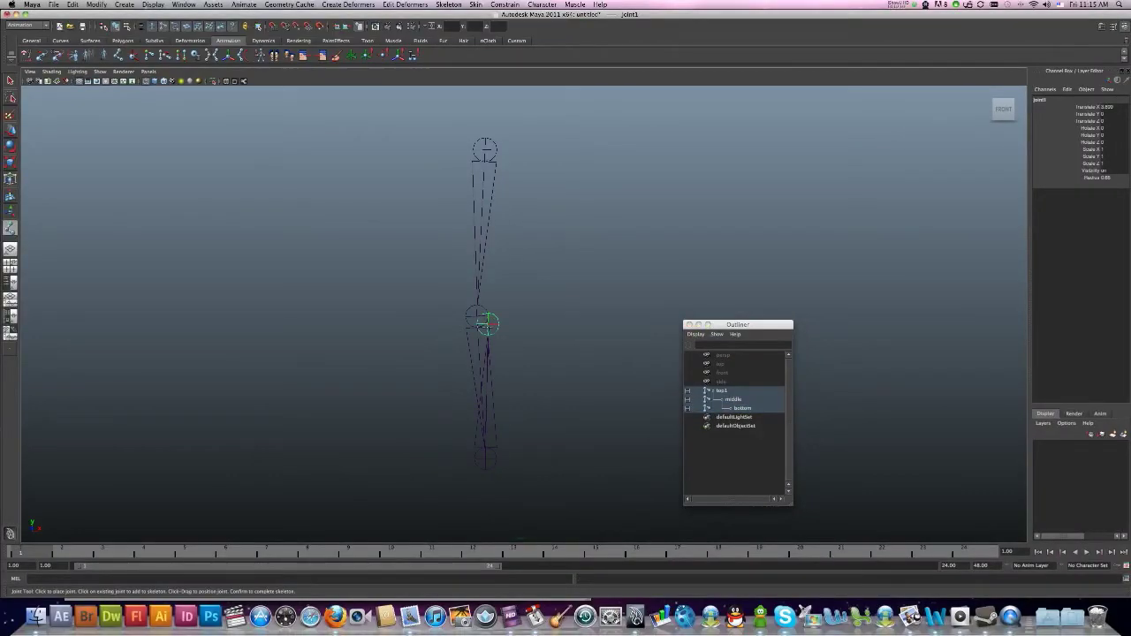
{"action": "key", "text": "q"}
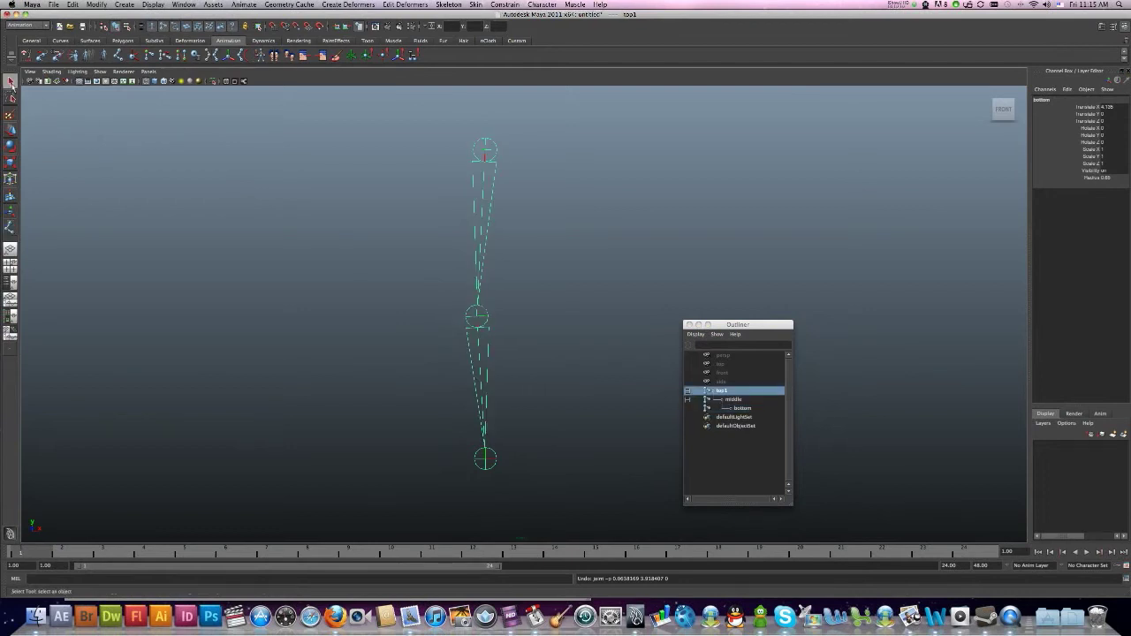
{"action": "left_click", "coordinate": [485, 317]}
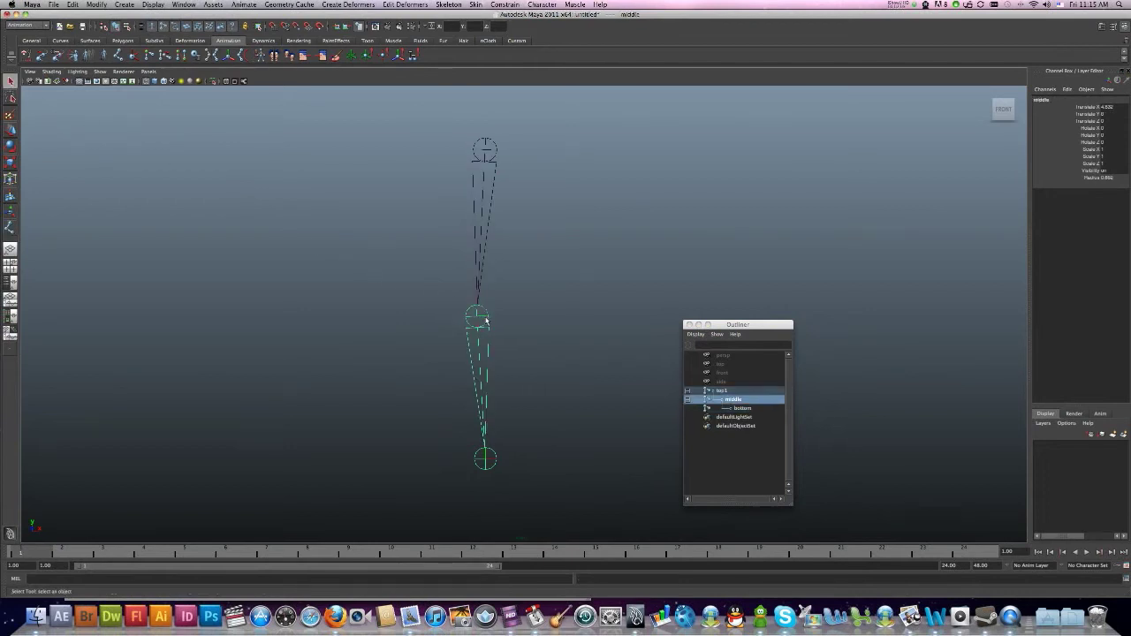
{"action": "key", "text": "e"}
Step: Test-bend the middle joint by rotating it, then undo the rotation and deselect
{"action": "left_click", "coordinate": [514, 319]}
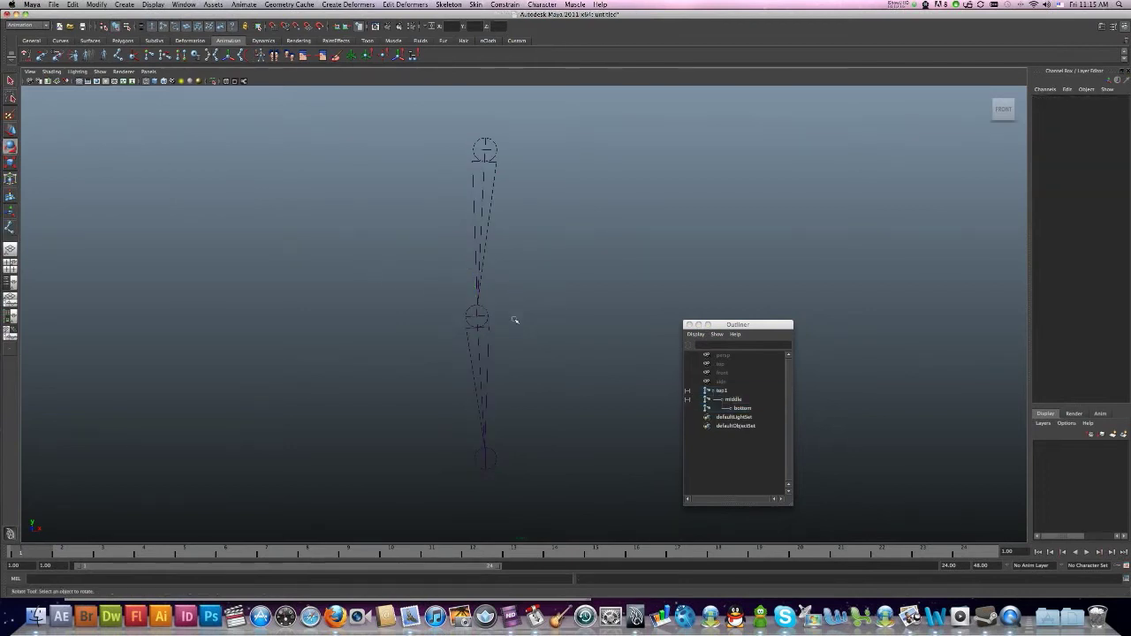
{"action": "left_click", "coordinate": [489, 323]}
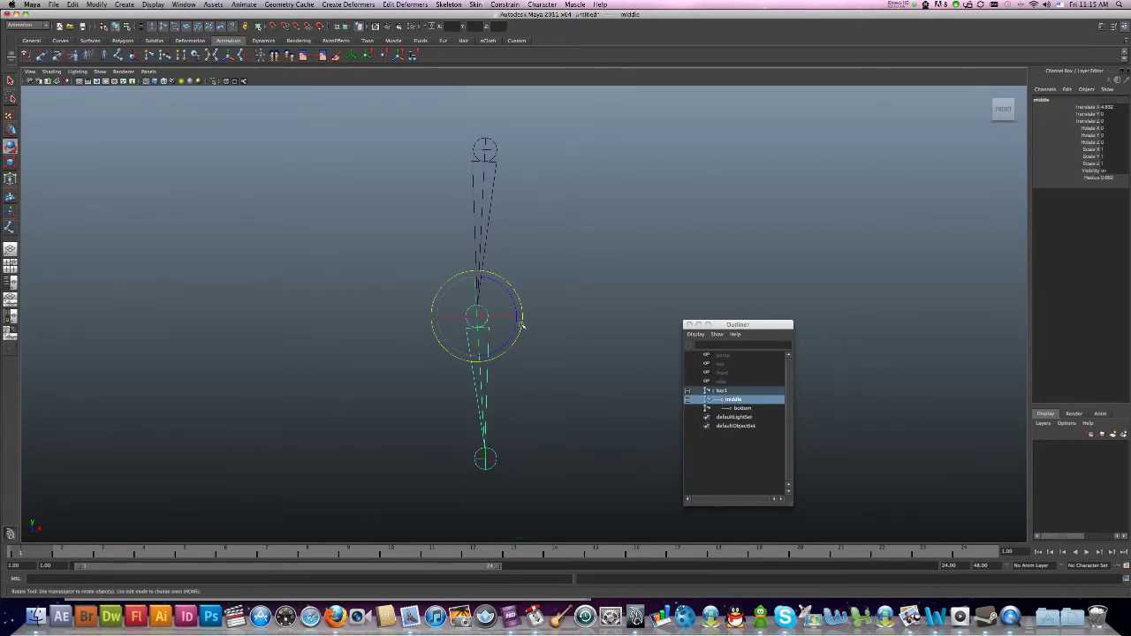
{"action": "mouse_move", "coordinate": [522, 327]}
{"action": "left_mouse_down"}
{"action": "mouse_move", "coordinate": [518, 288]}
{"action": "mouse_move", "coordinate": [519, 329]}
{"action": "mouse_move", "coordinate": [514, 309]}
{"action": "left_mouse_up"}
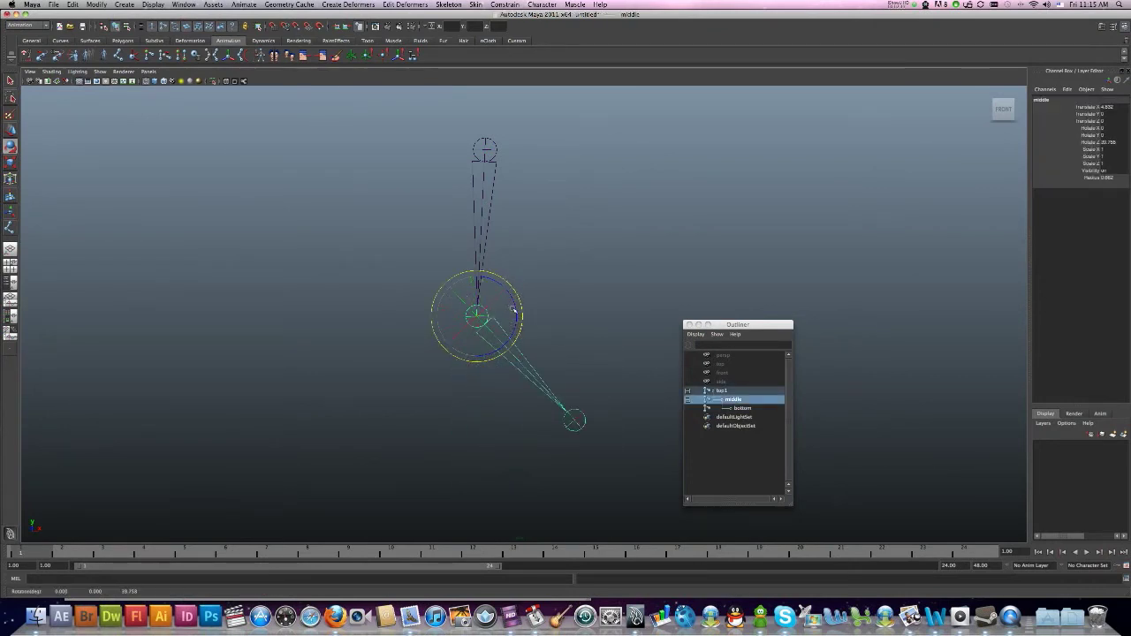
{"action": "key", "text": "z"}
{"action": "left_click", "coordinate": [537, 291]}
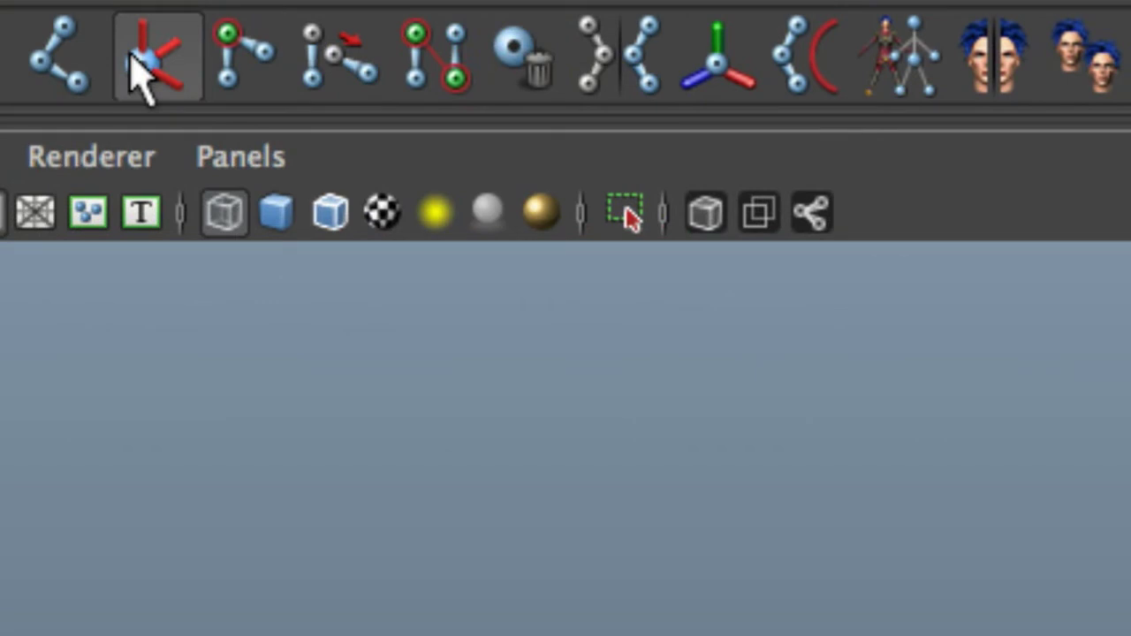
Step: Create ikHandle1 from the top1 joint to the bottom joint, then return to plain selection
{"action": "left_click", "coordinate": [131, 57]}
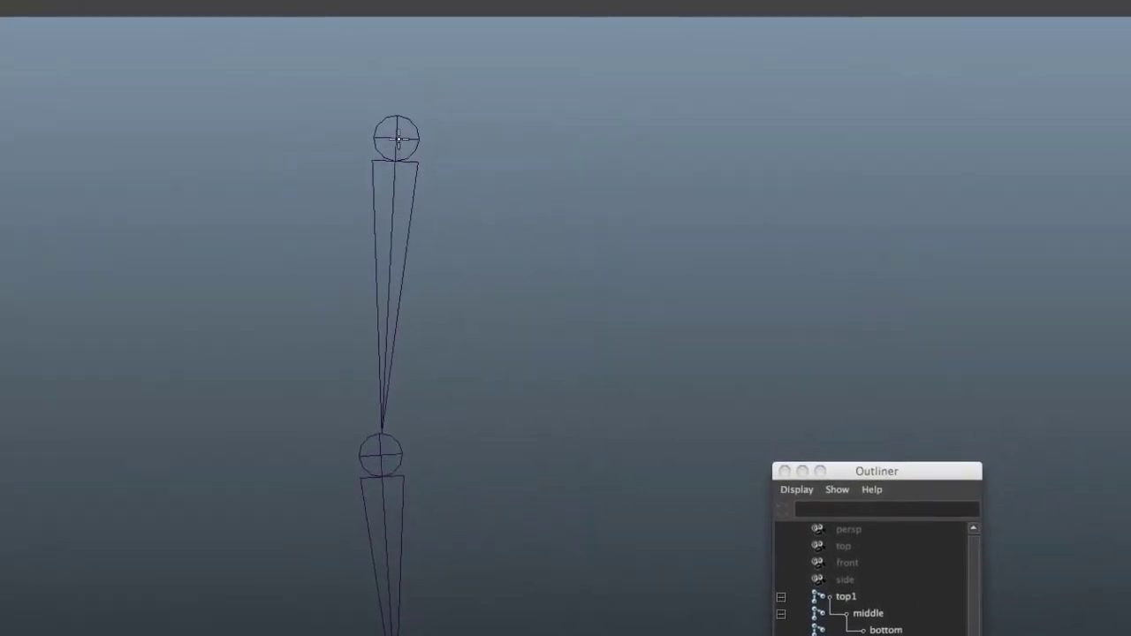
{"action": "left_click", "coordinate": [397, 138]}
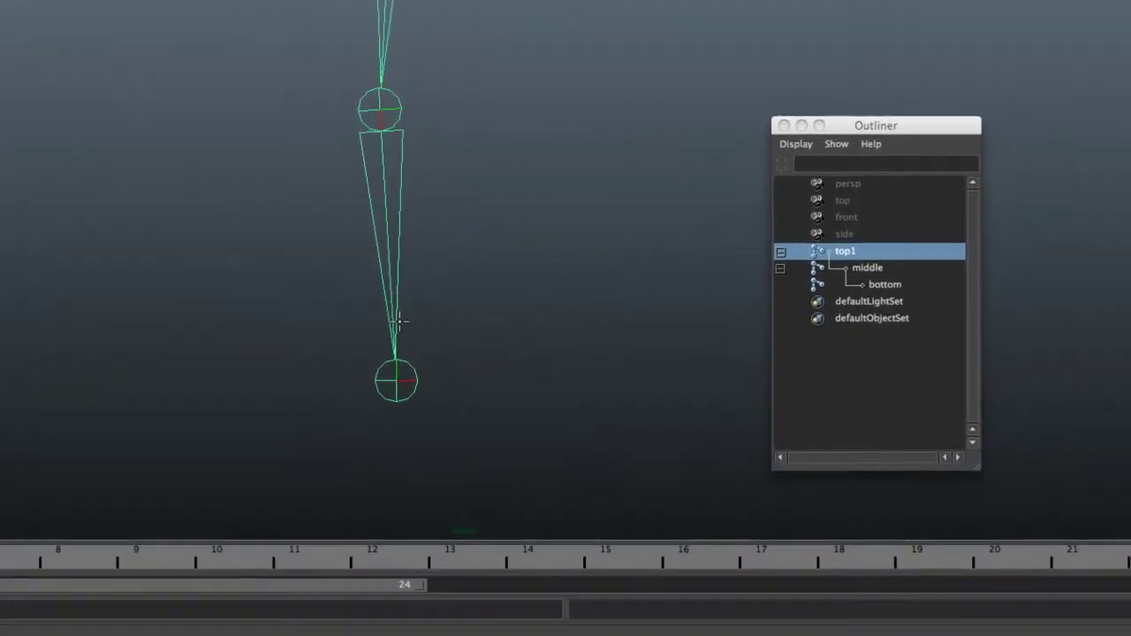
{"action": "left_click", "coordinate": [398, 378]}
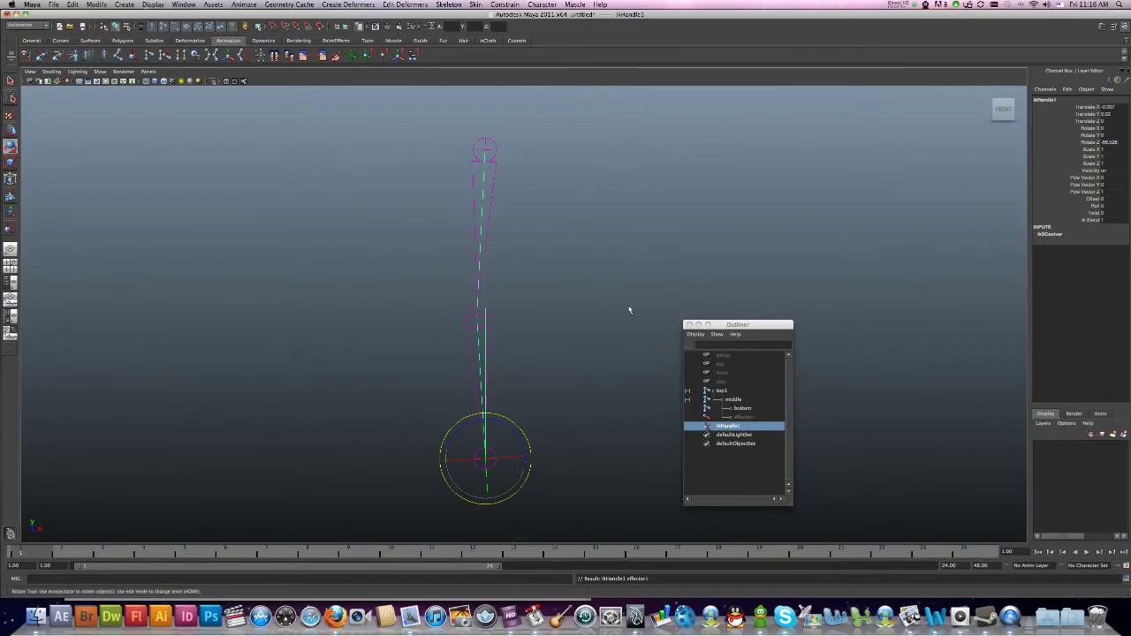
{"action": "left_click", "coordinate": [9, 80]}
Step: Drag ikHandle1 up to test the chain's bend, undo it, and return to four views
{"action": "key", "text": "space"}
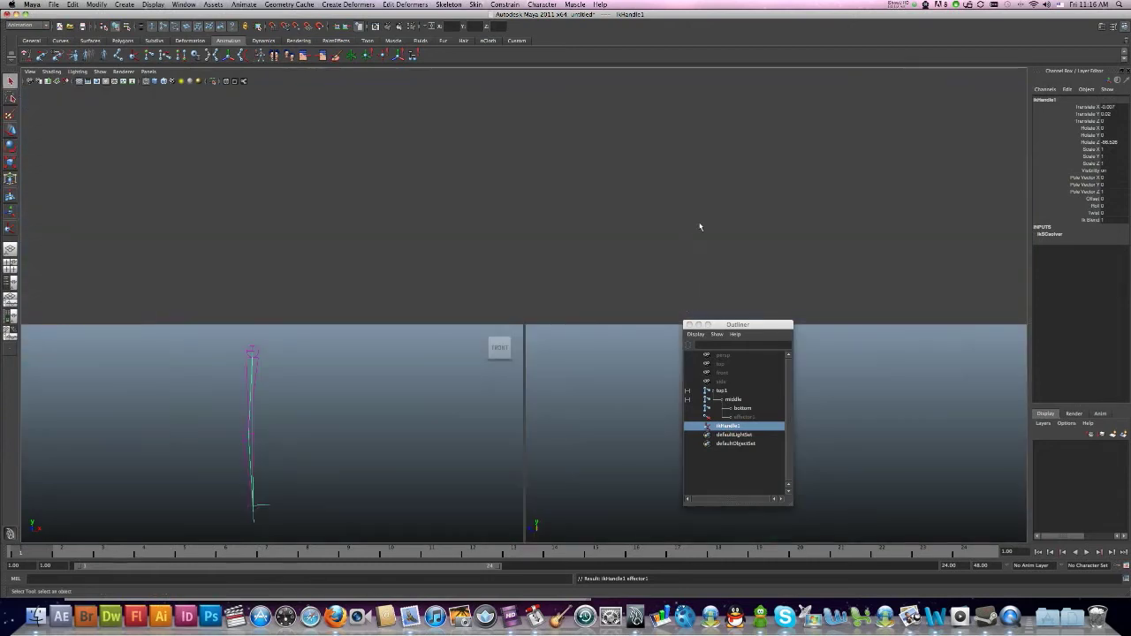
{"action": "key", "text": "space"}
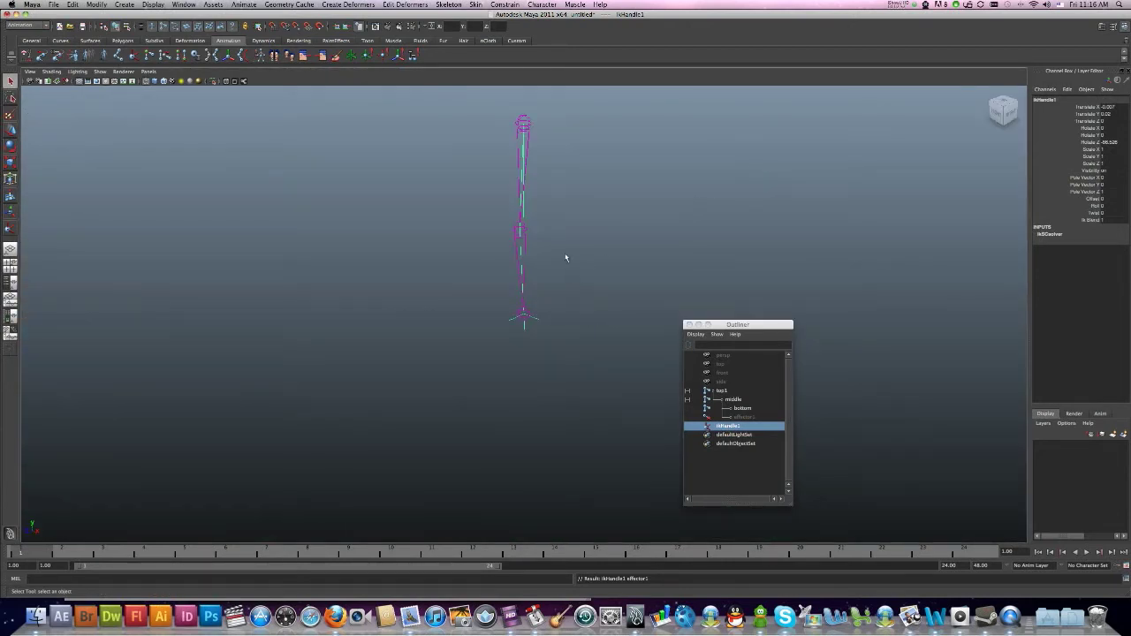
{"action": "left_click_drag", "start_coordinate": [566, 257], "coordinate": [558, 323], "text": "alt"}
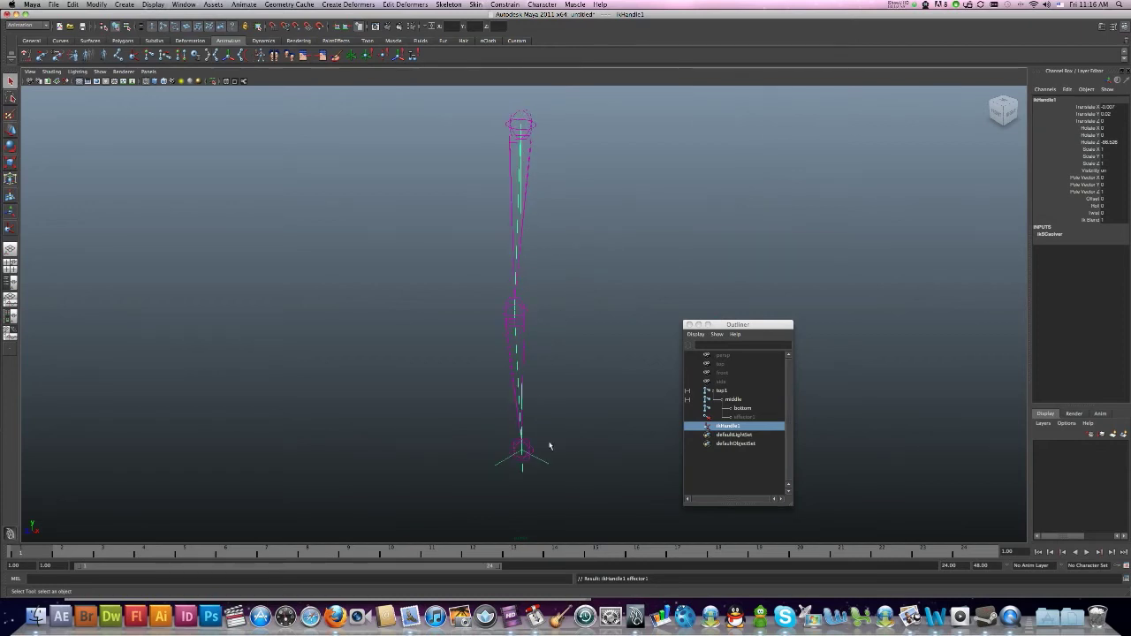
{"action": "key", "text": "w"}
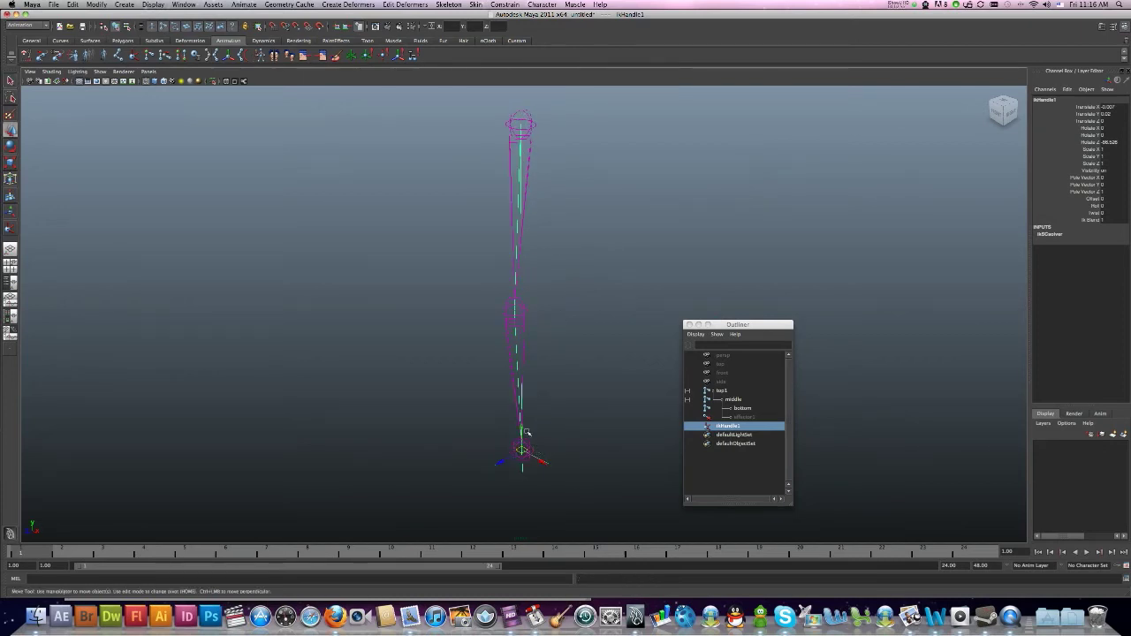
{"action": "left_click_drag", "start_coordinate": [521, 422], "coordinate": [523, 339]}
{"action": "key", "text": "z"}
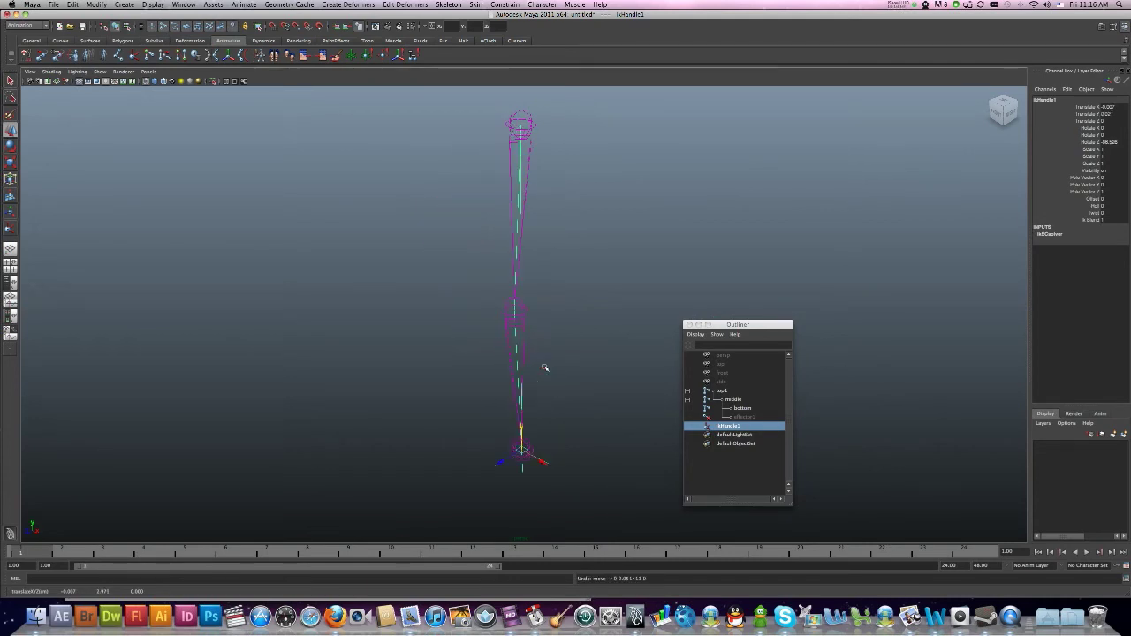
{"action": "left_click", "coordinate": [562, 379]}
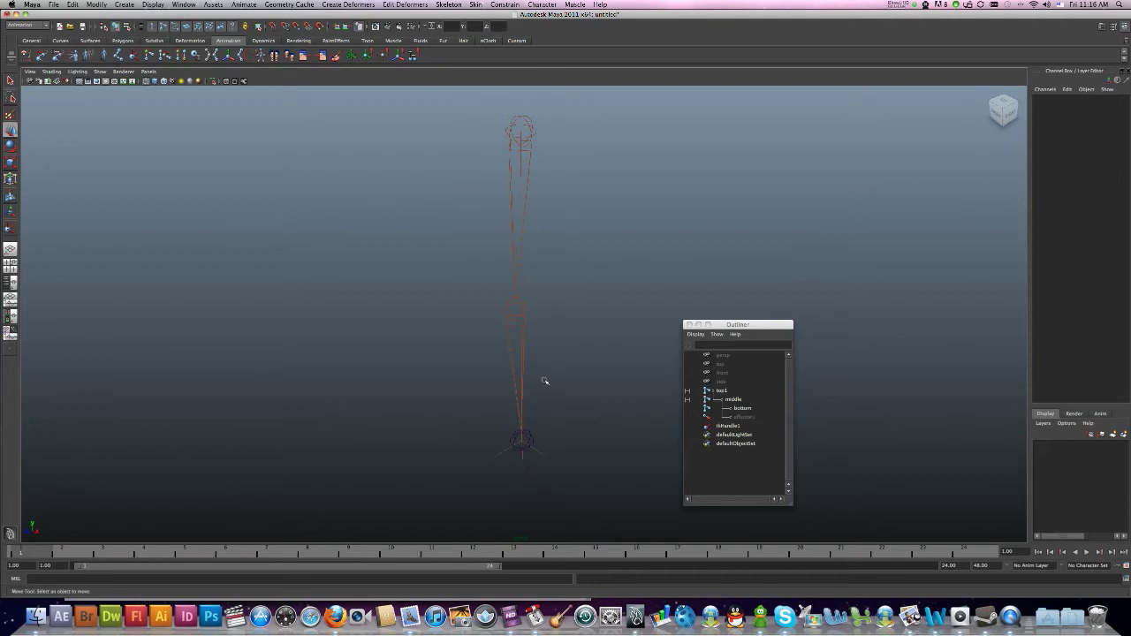
{"action": "key", "text": "space"}
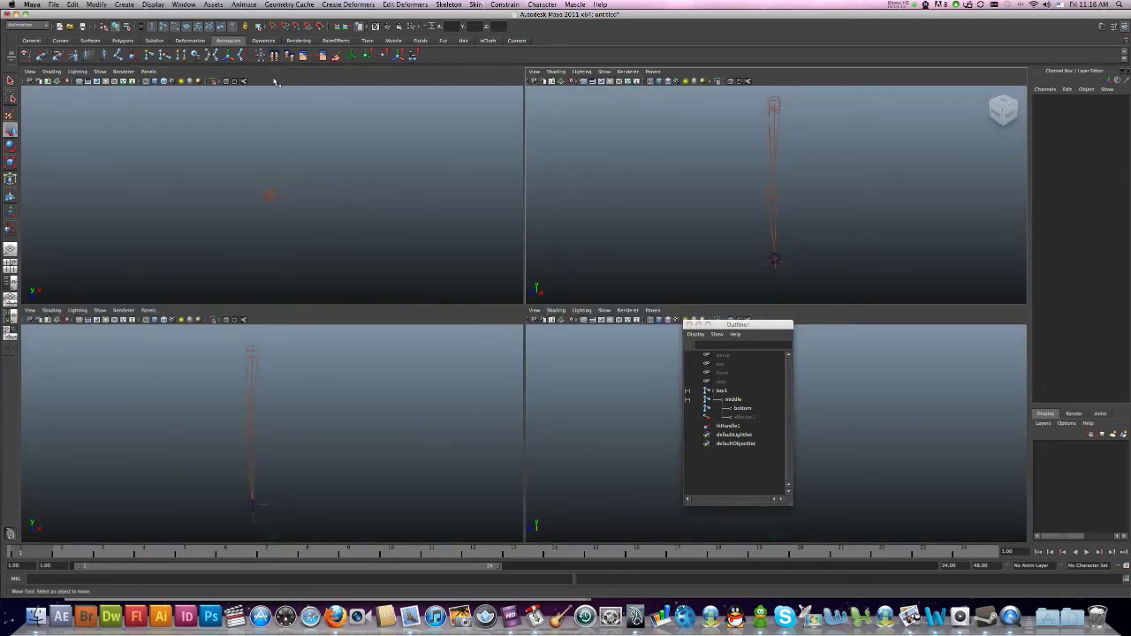
Step: Turn the grid on and draw a polygon cylinder at the origin tall enough to cover the chain
{"action": "left_click", "coordinate": [160, 4]}
{"action": "left_click", "coordinate": [164, 23]}
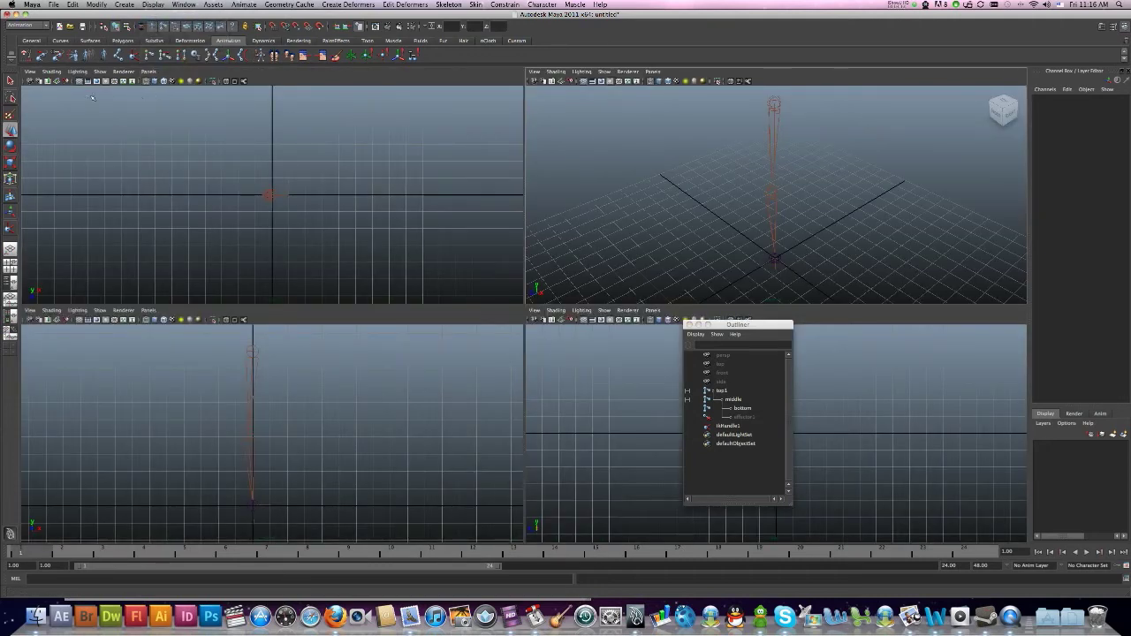
{"action": "left_click", "coordinate": [123, 41]}
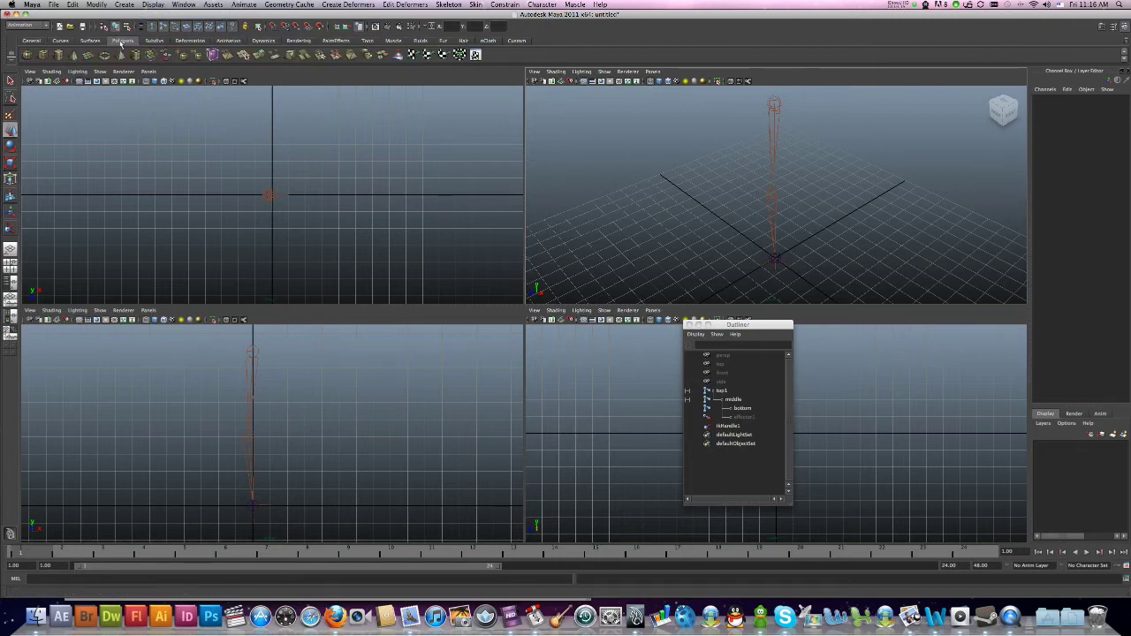
{"action": "left_click", "coordinate": [58, 54]}
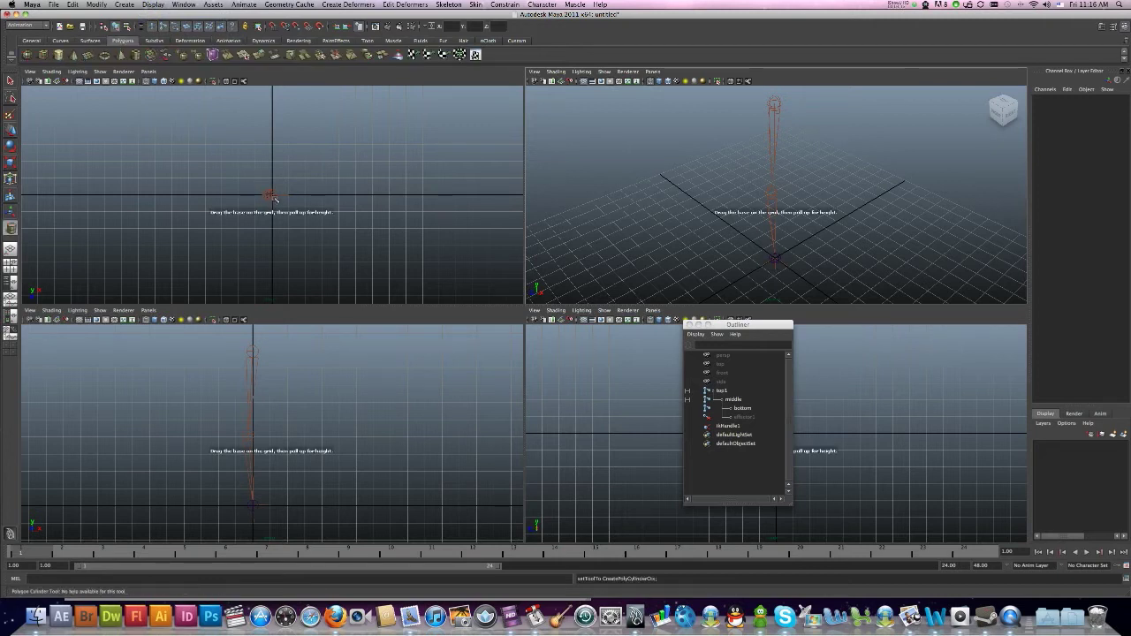
{"action": "left_click", "coordinate": [286, 206]}
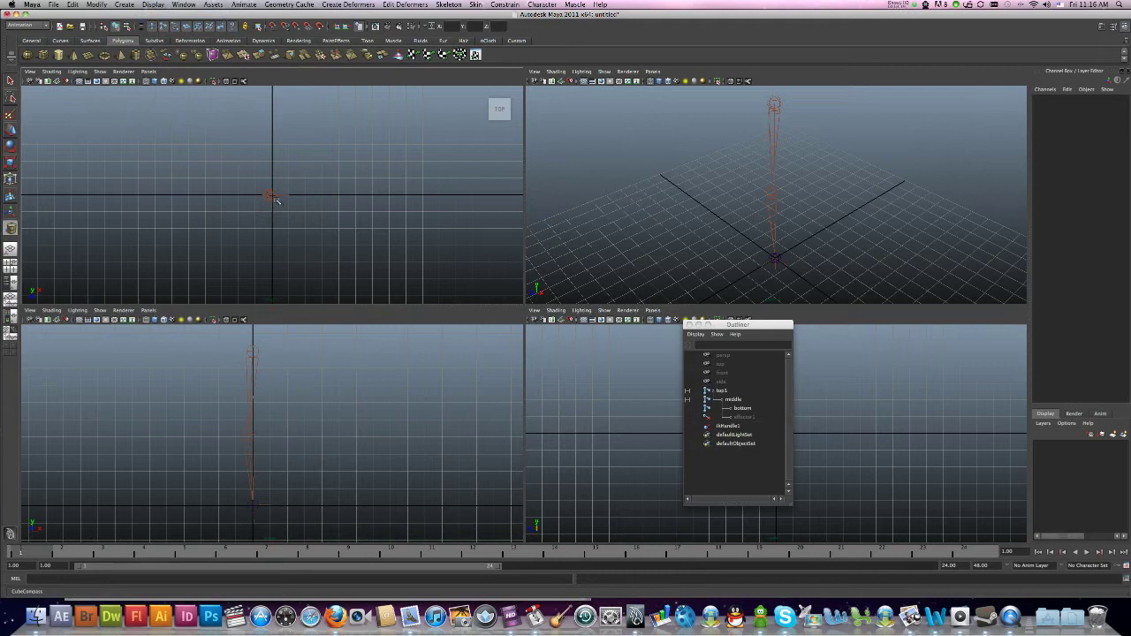
{"action": "left_click_drag", "start_coordinate": [272, 195], "coordinate": [292, 217]}
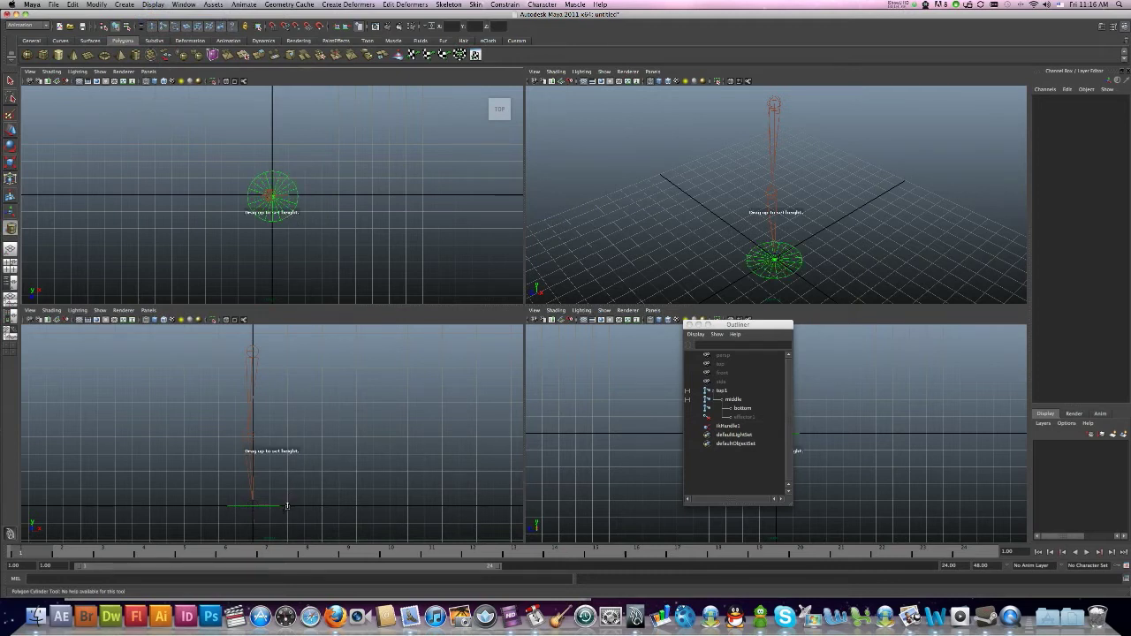
{"action": "left_click_drag", "start_coordinate": [287, 505], "coordinate": [274, 344]}
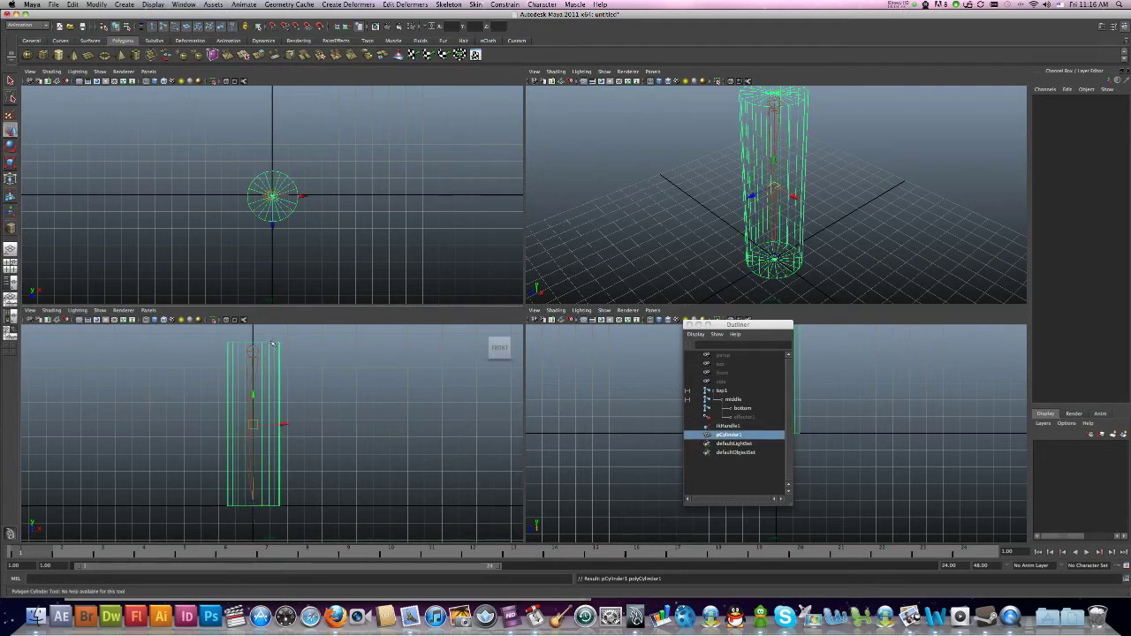
Step: Smooth-shade the cylinder, hide the grid, and view it side-on in a single perspective panel
{"action": "key", "text": "5"}
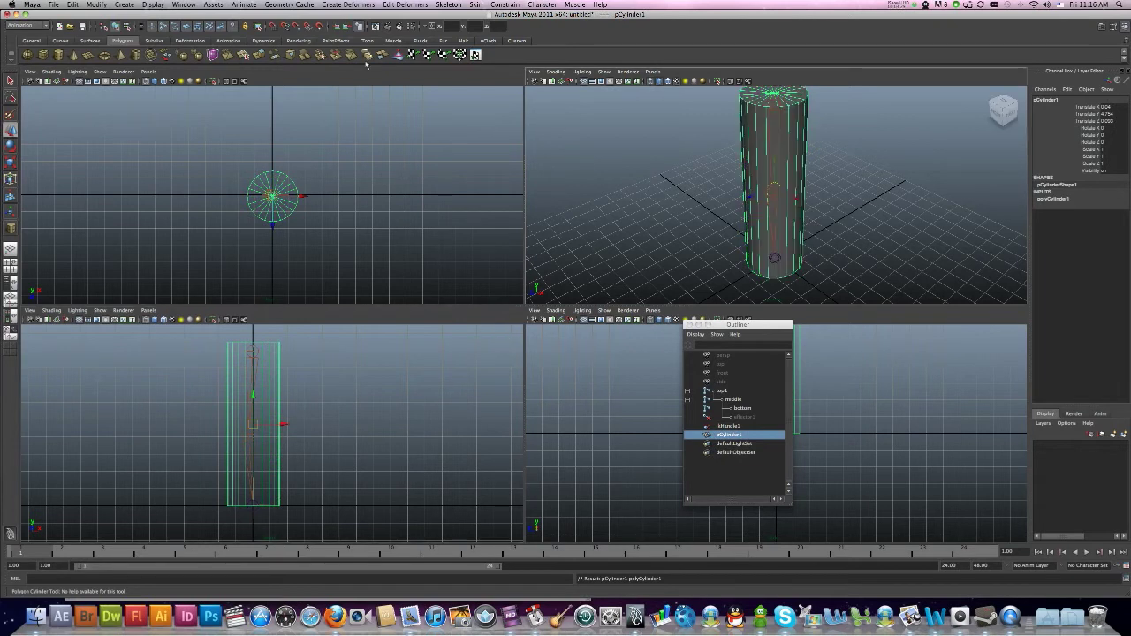
{"action": "left_click", "coordinate": [153, 5]}
{"action": "left_click", "coordinate": [159, 16]}
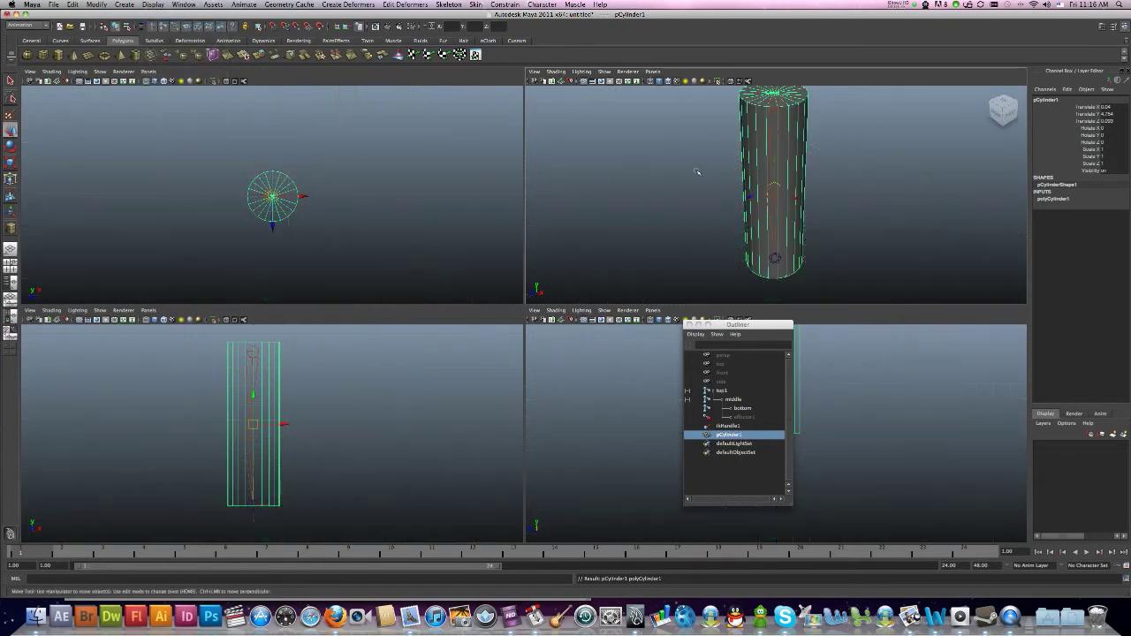
{"action": "key", "text": "space"}
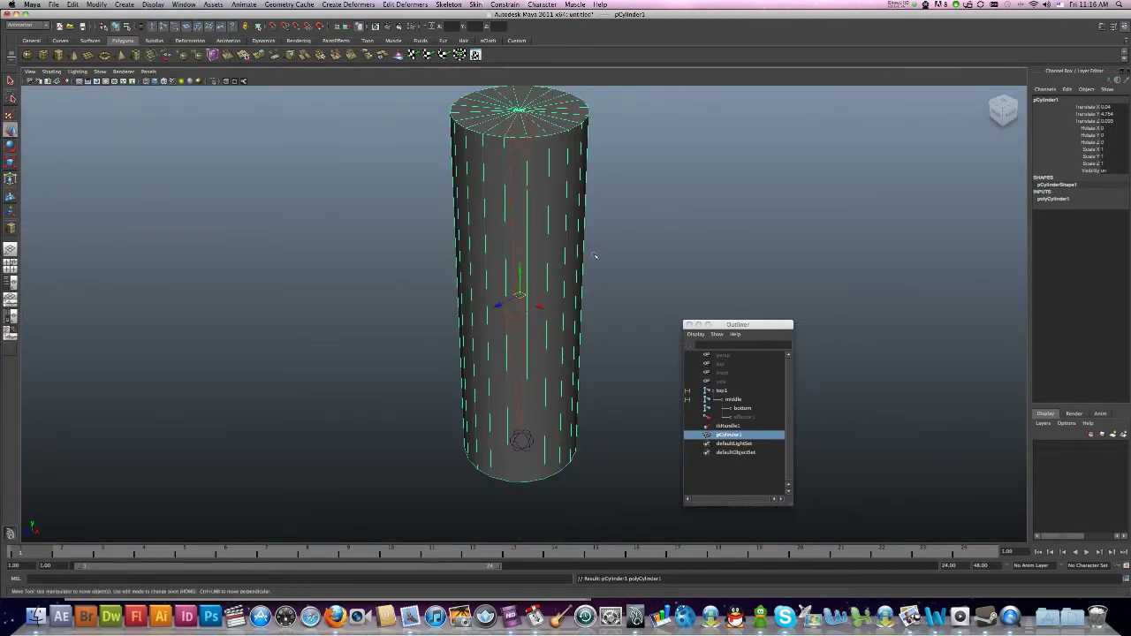
{"action": "left_click_drag", "start_coordinate": [594, 256], "coordinate": [479, 149], "text": "alt"}
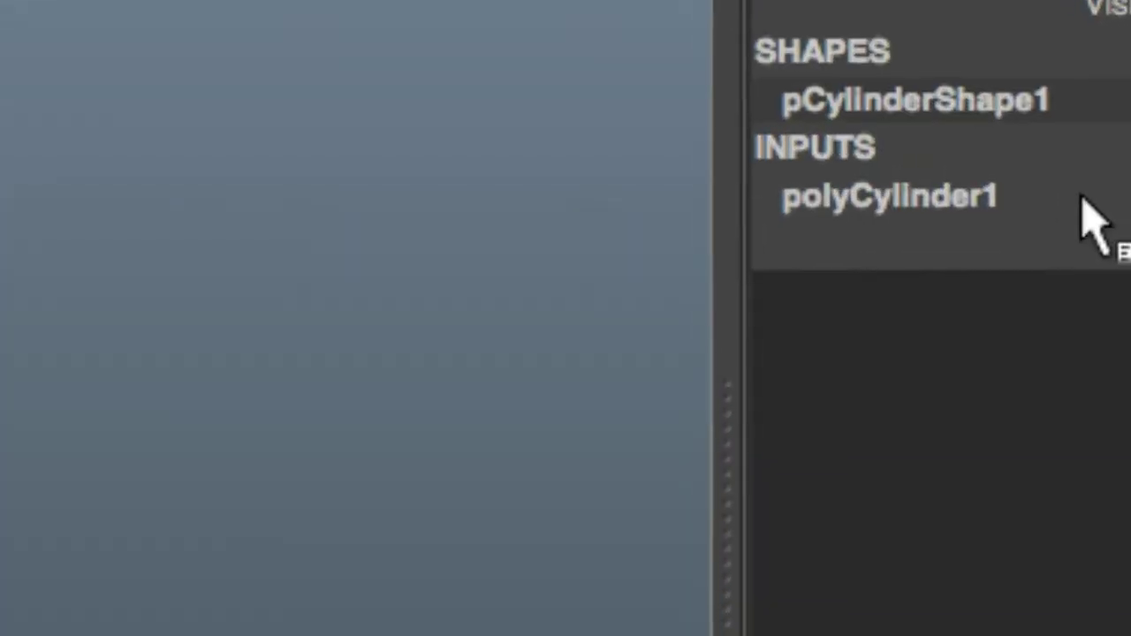
Step: Set polyCylinder1's Subdivisions Height to 20 in the Channel Box
{"action": "left_click", "coordinate": [1082, 196]}
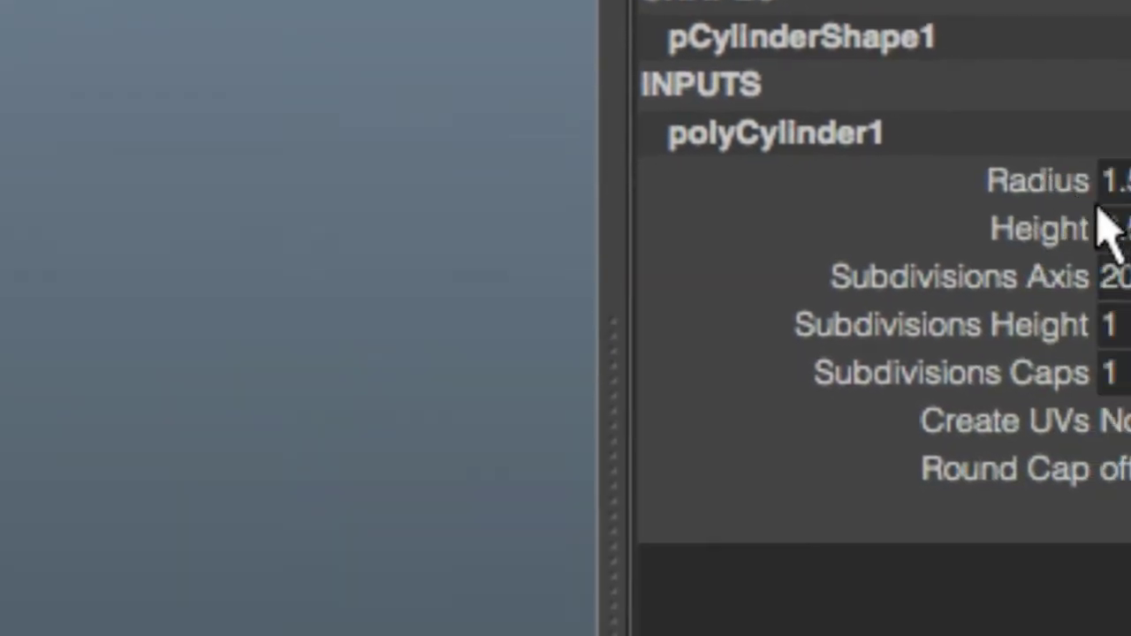
{"action": "left_click", "coordinate": [1122, 324]}
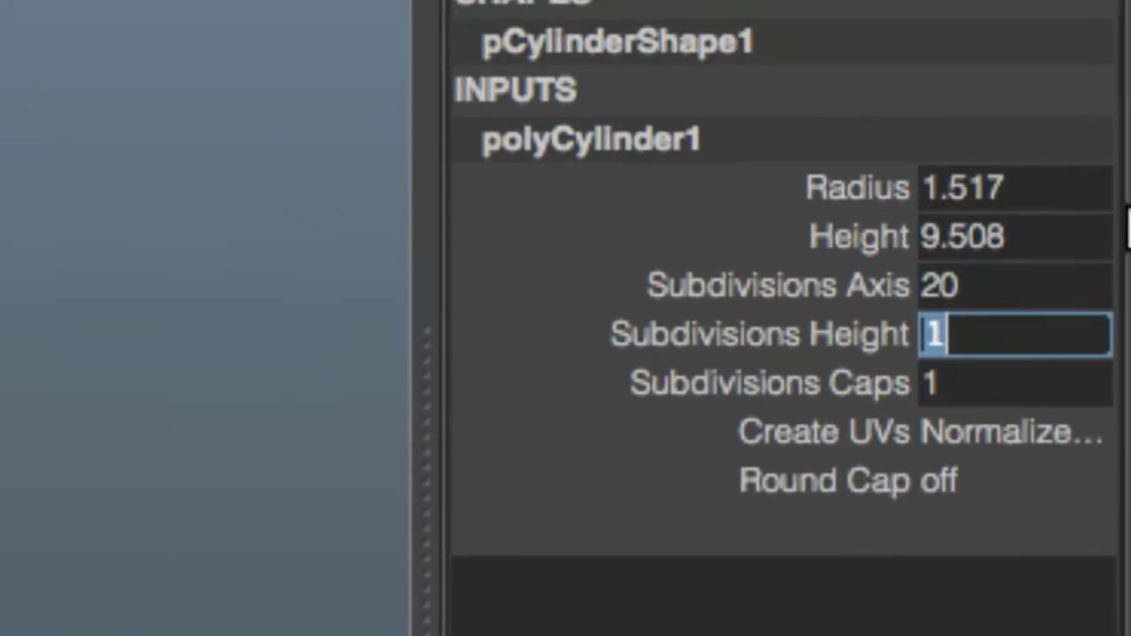
{"action": "type", "text": "20"}
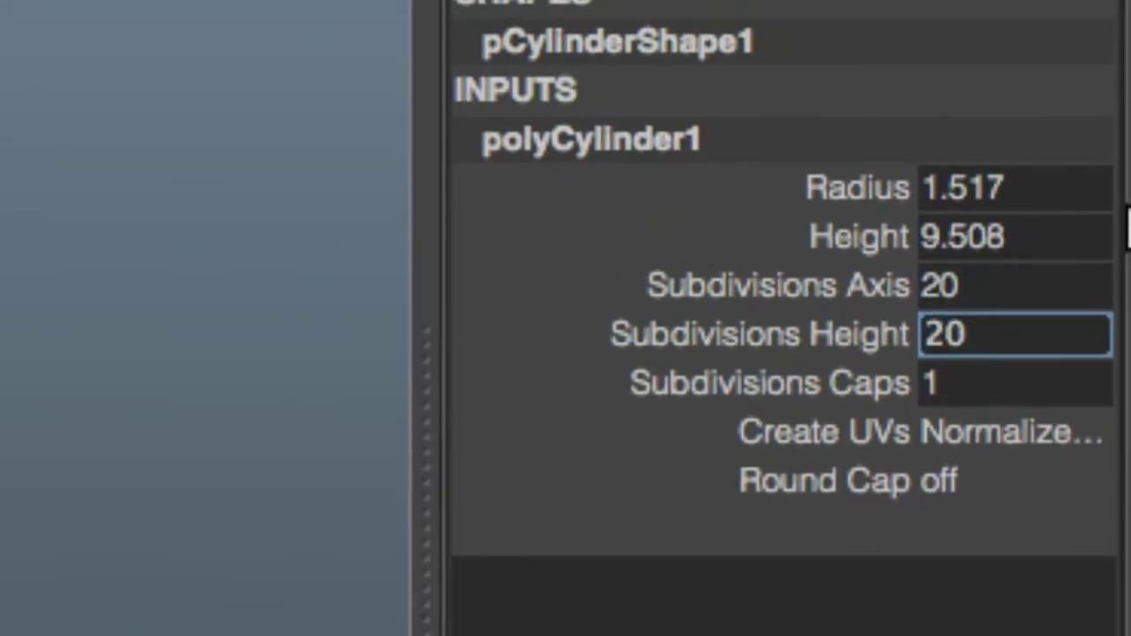
{"action": "key", "text": "Return"}
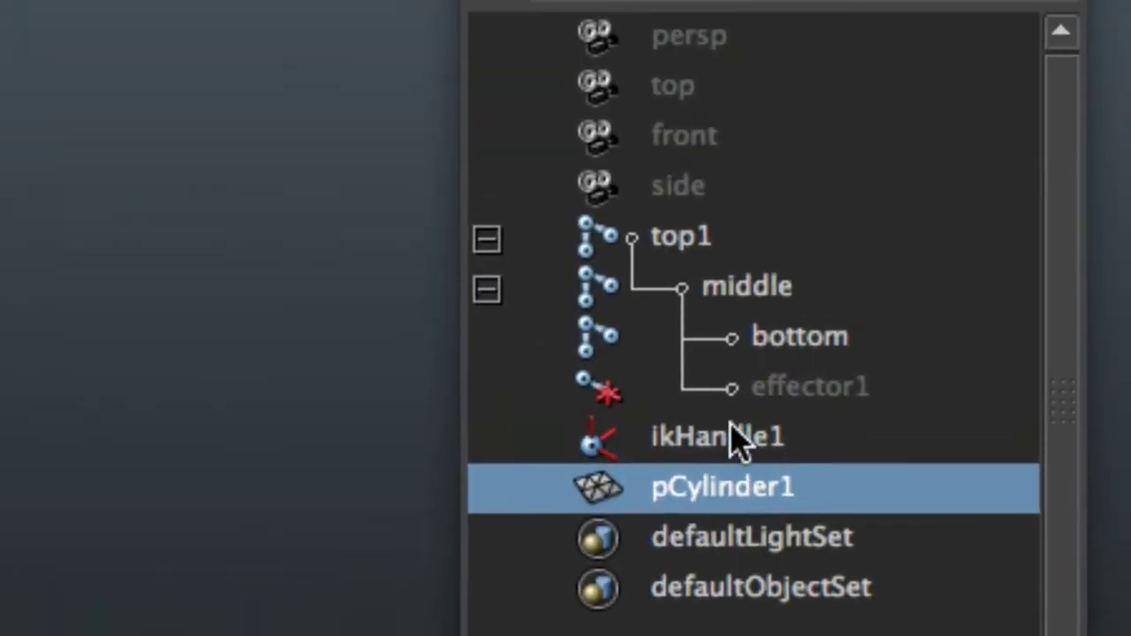
Step: Select pCylinder1 in the Outliner and add the top1 root joint to the selection
{"action": "left_click", "coordinate": [724, 409], "text": "ctrl"}
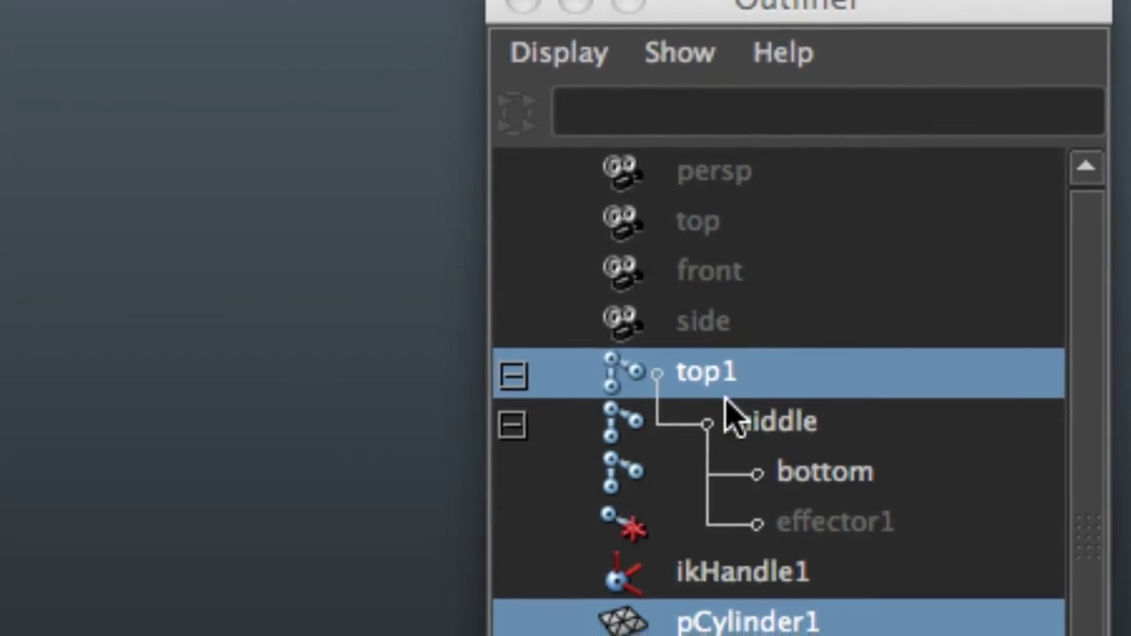
{"action": "middle_click_drag", "start_coordinate": [729, 416], "coordinate": [727, 404]}
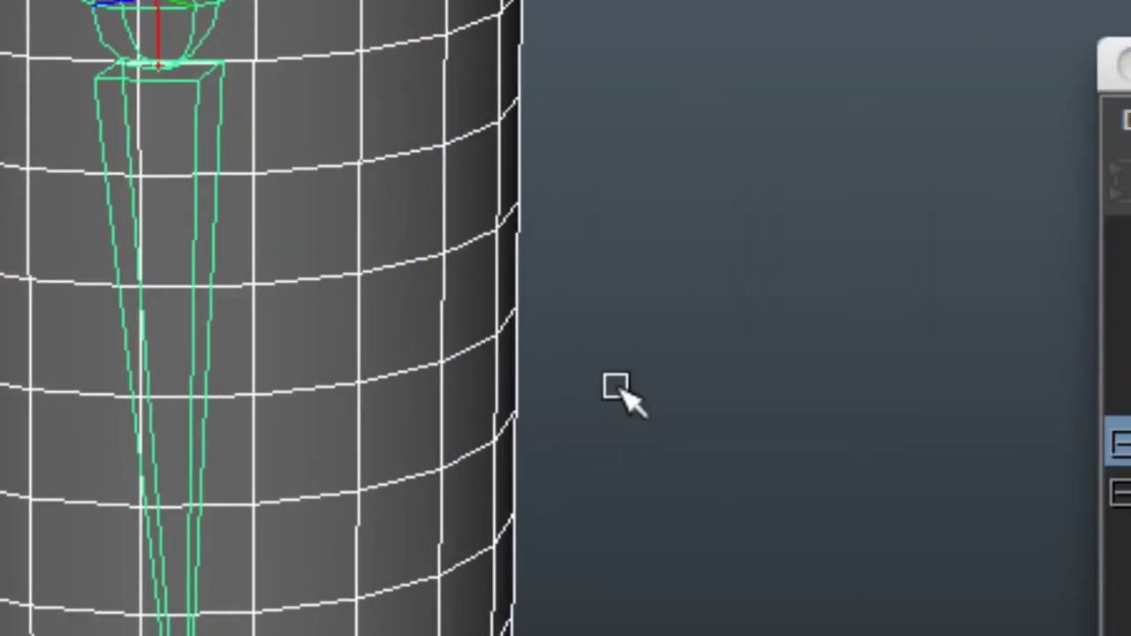
{"action": "scroll", "coordinate": [196, 315], "scroll_direction": "down", "scroll_amount": 5}
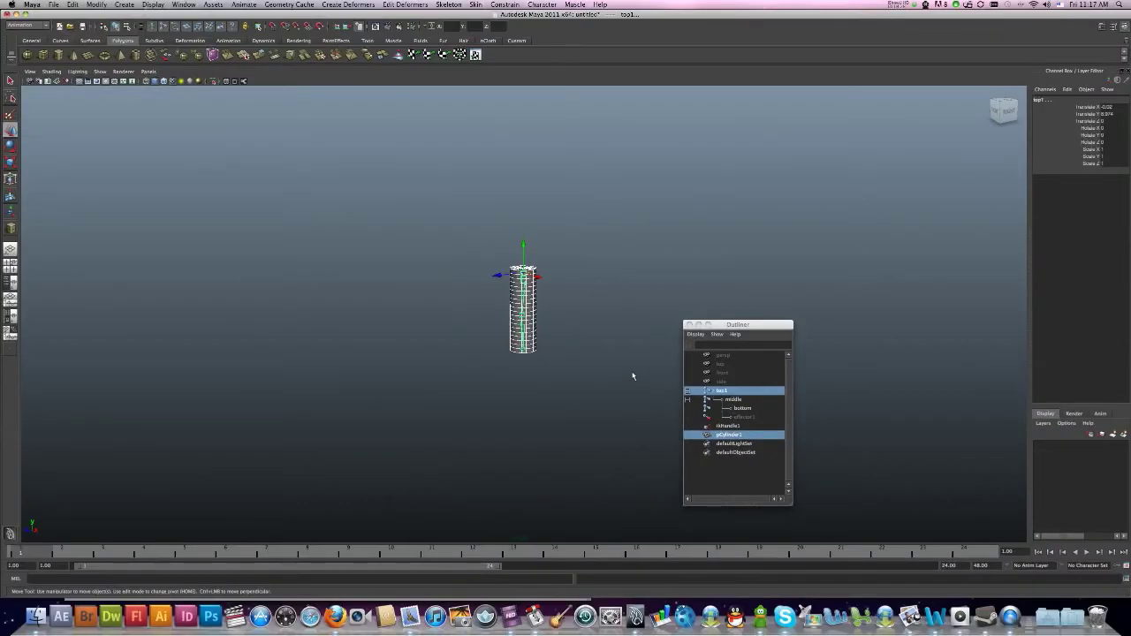
{"action": "scroll", "coordinate": [570, 345], "scroll_direction": "up", "scroll_amount": 5}
{"action": "scroll", "coordinate": [571, 344], "scroll_direction": "up", "scroll_amount": 2}
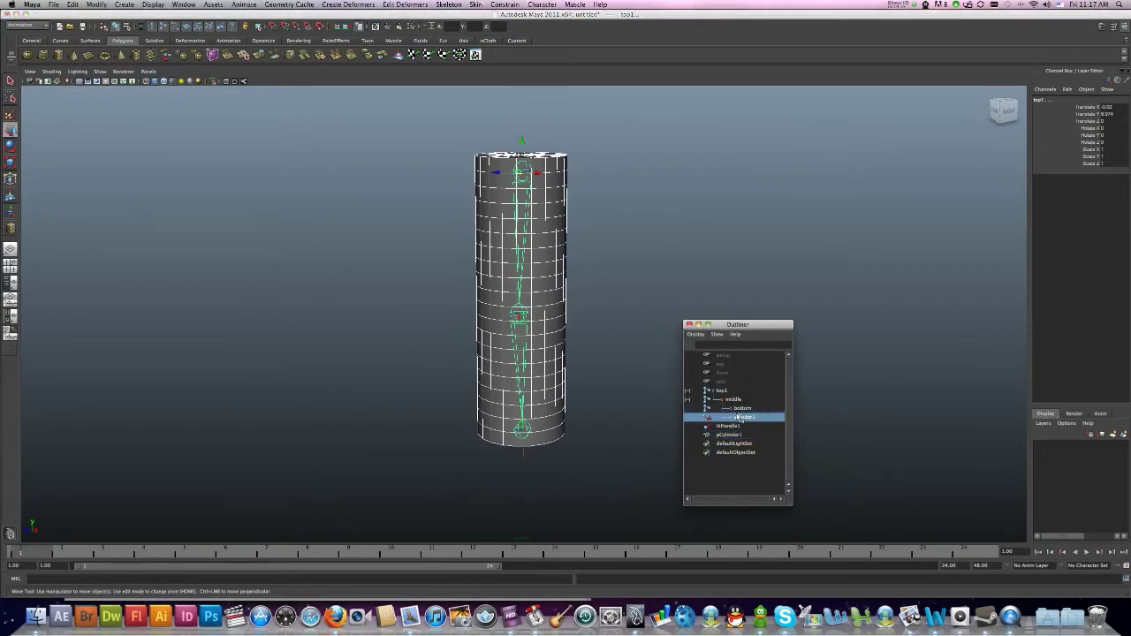
{"action": "left_click", "coordinate": [731, 436]}
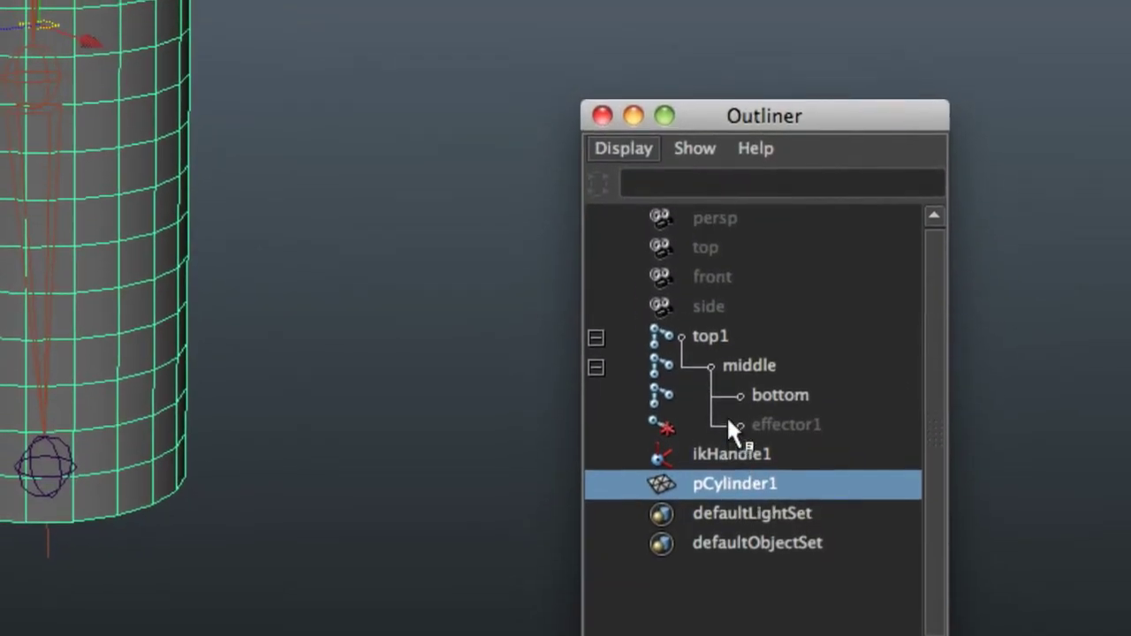
{"action": "left_click", "coordinate": [714, 337], "text": "ctrl"}
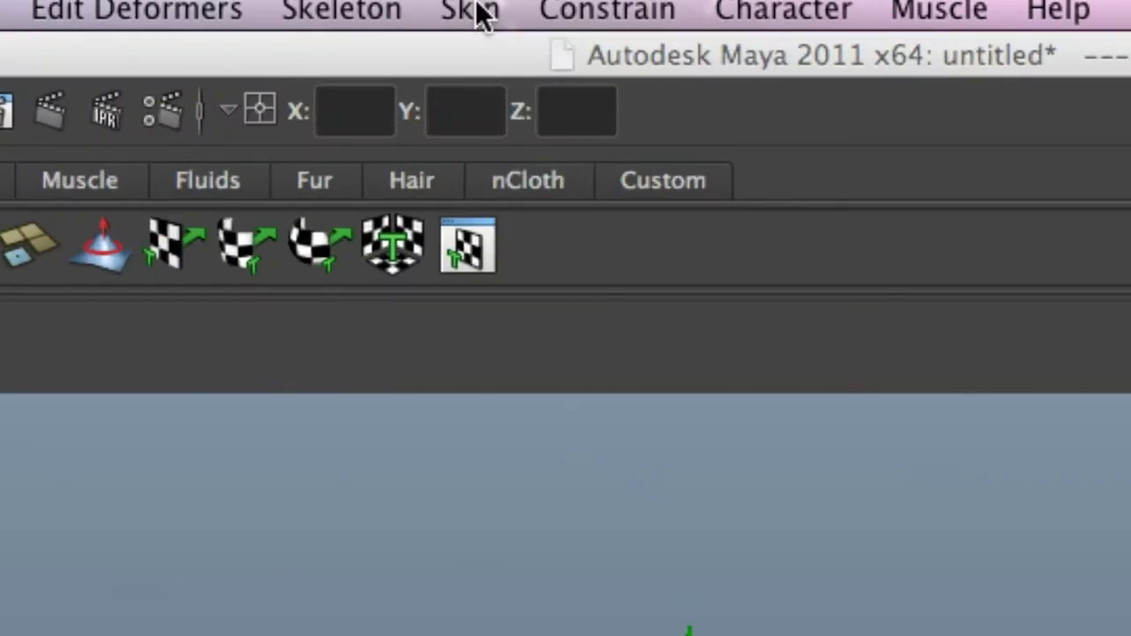
Step: Smooth-bind pCylinder1 to the top1 joint chain, then select ikHandle1
{"action": "left_click", "coordinate": [475, 4]}
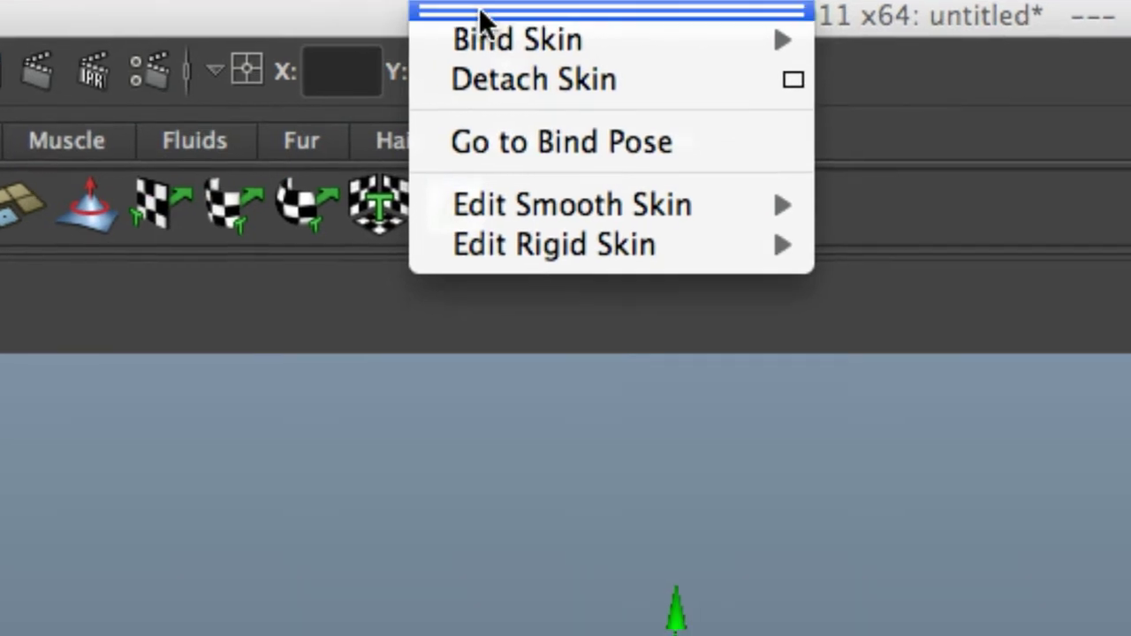
{"action": "mouse_move", "coordinate": [517, 82]}
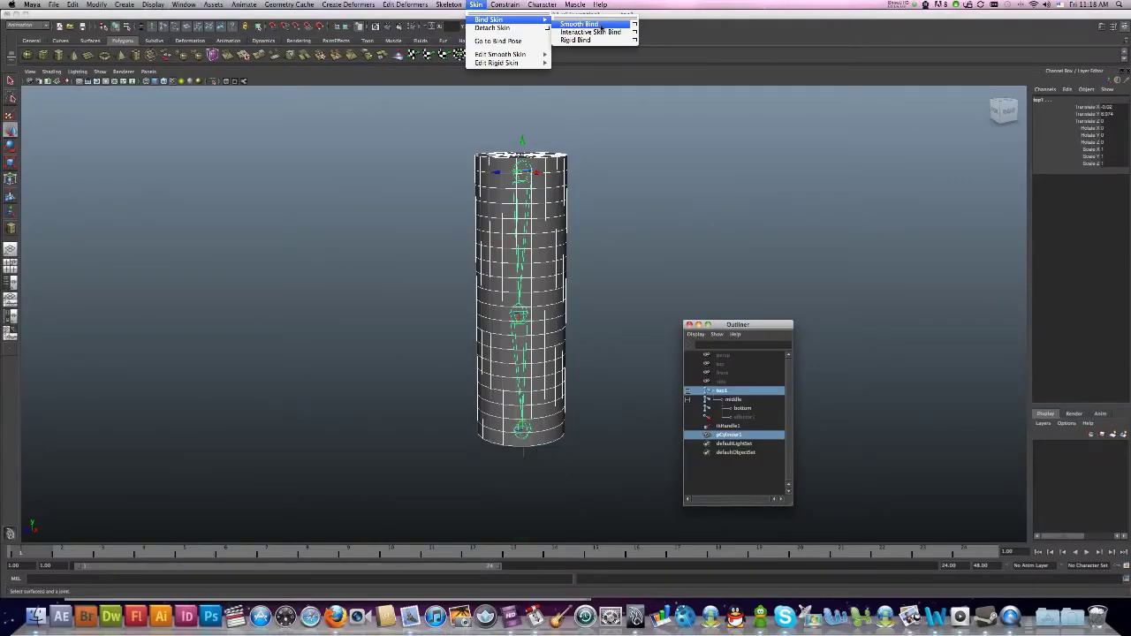
{"action": "left_click", "coordinate": [599, 25]}
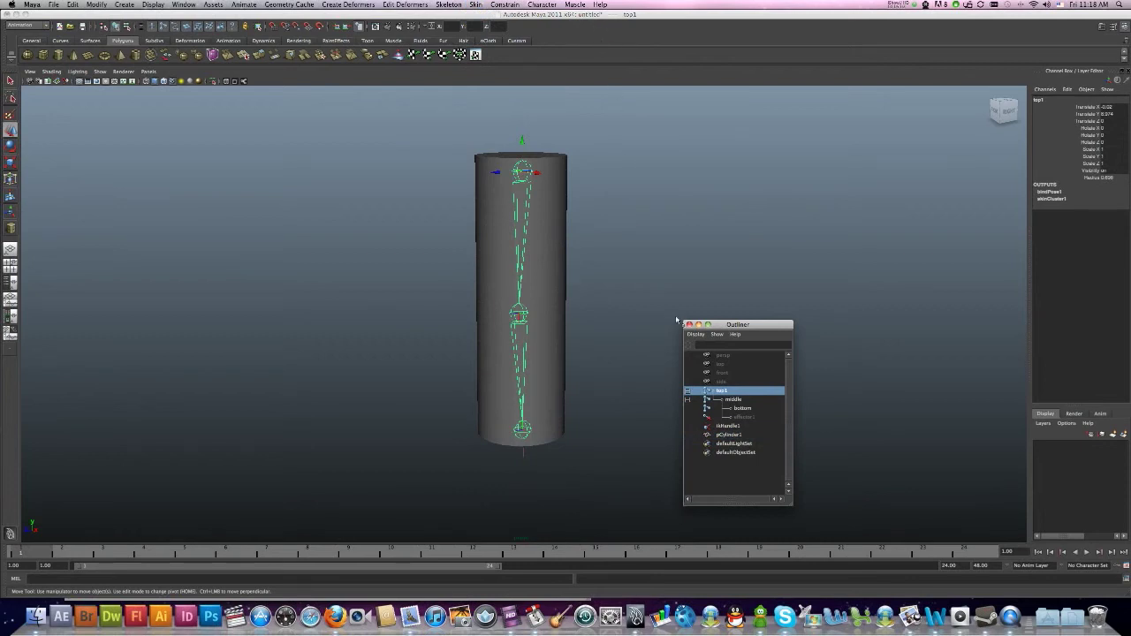
{"action": "left_click", "coordinate": [726, 427]}
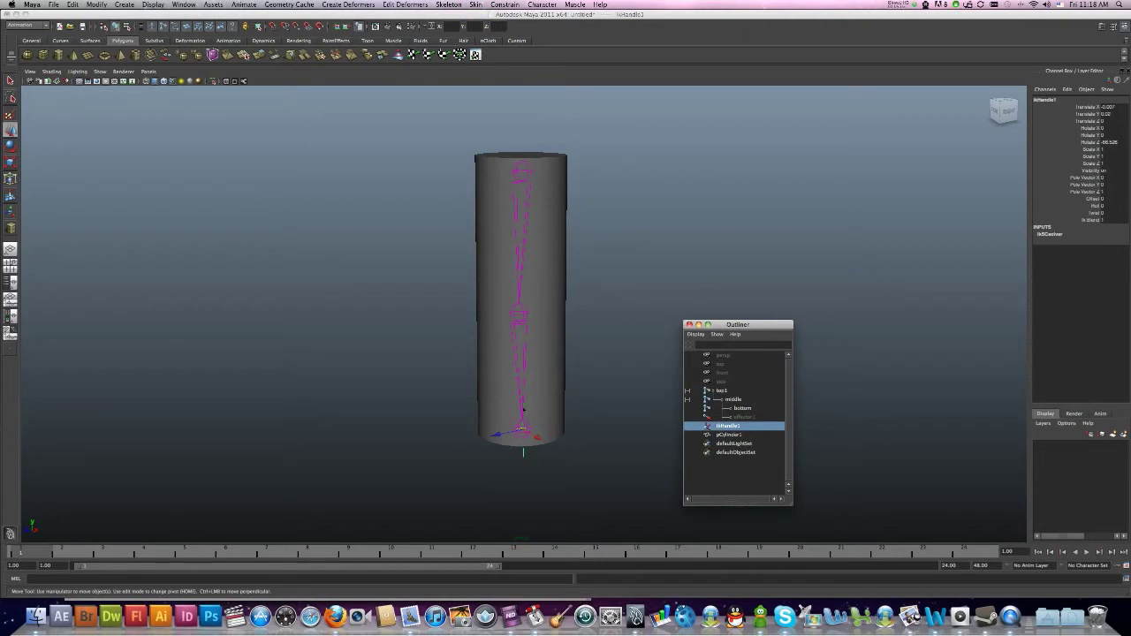
Step: Test the skin by raising ikHandle1, undo it, and move the Outliner left of the cylinder
{"action": "left_click_drag", "start_coordinate": [523, 409], "coordinate": [523, 311]}
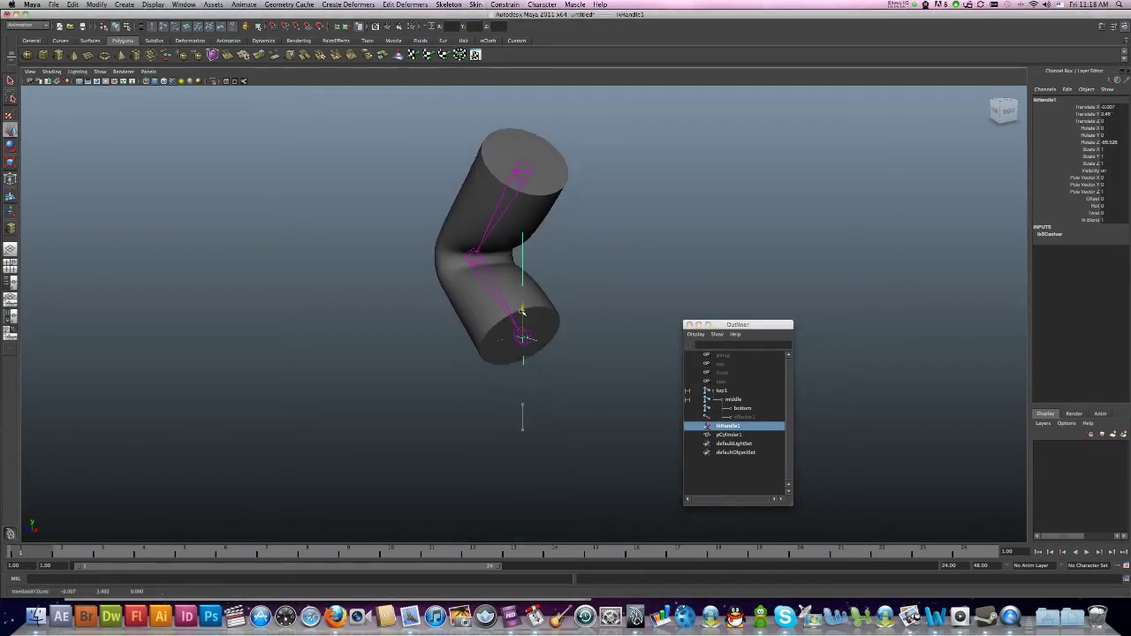
{"action": "left_click", "coordinate": [543, 319]}
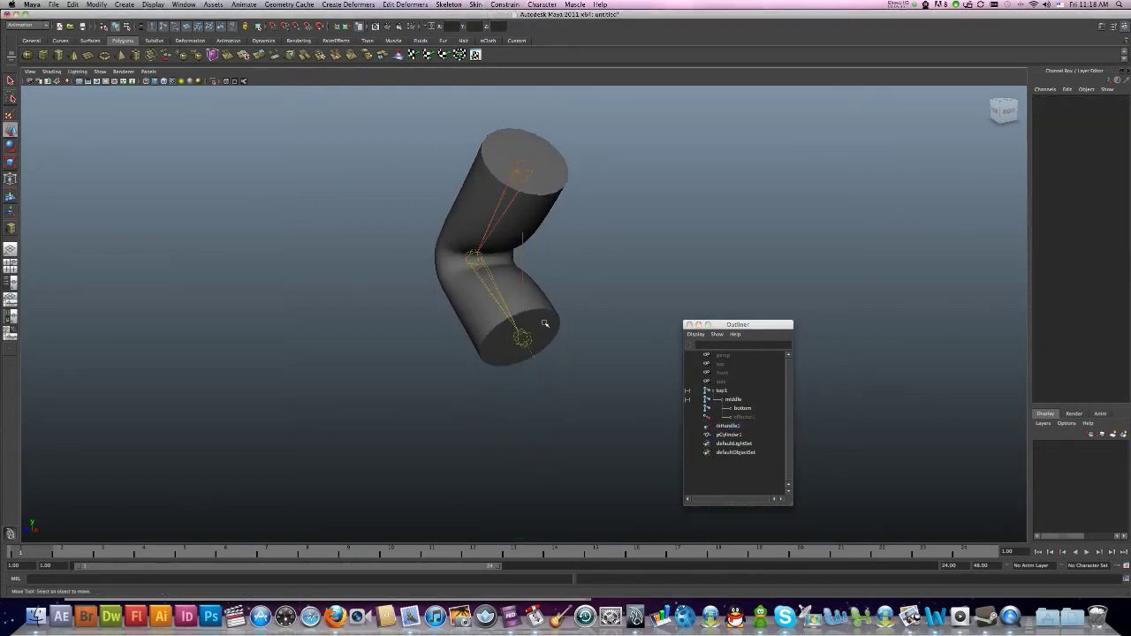
{"action": "mouse_move", "coordinate": [546, 323]}
{"action": "left_mouse_down", "text": "alt"}
{"action": "mouse_move", "coordinate": [591, 321]}
{"action": "mouse_move", "coordinate": [562, 327]}
{"action": "left_mouse_up", "text": "alt"}
{"action": "key", "text": "z"}
{"action": "key", "text": "z"}
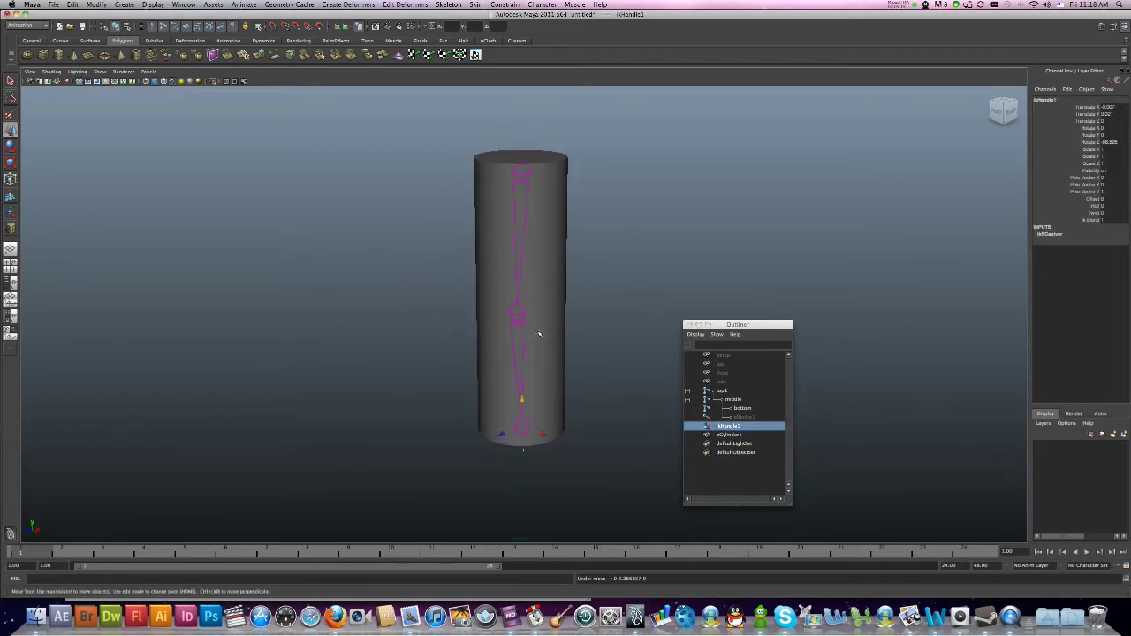
{"action": "left_click", "coordinate": [600, 378]}
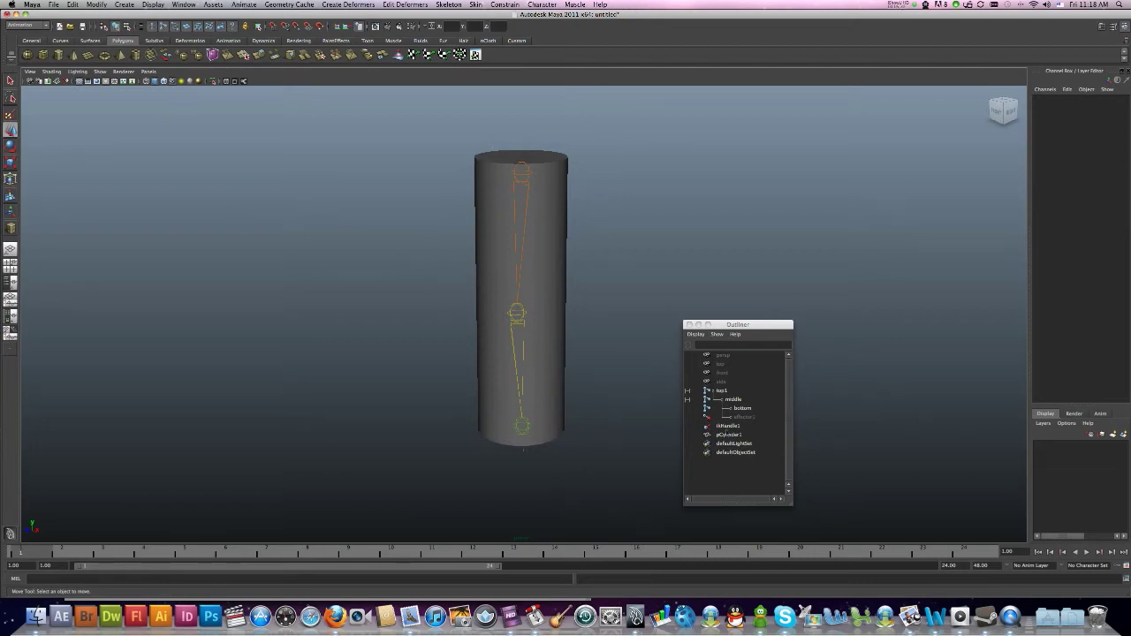
{"action": "left_click_drag", "start_coordinate": [762, 325], "coordinate": [331, 261]}
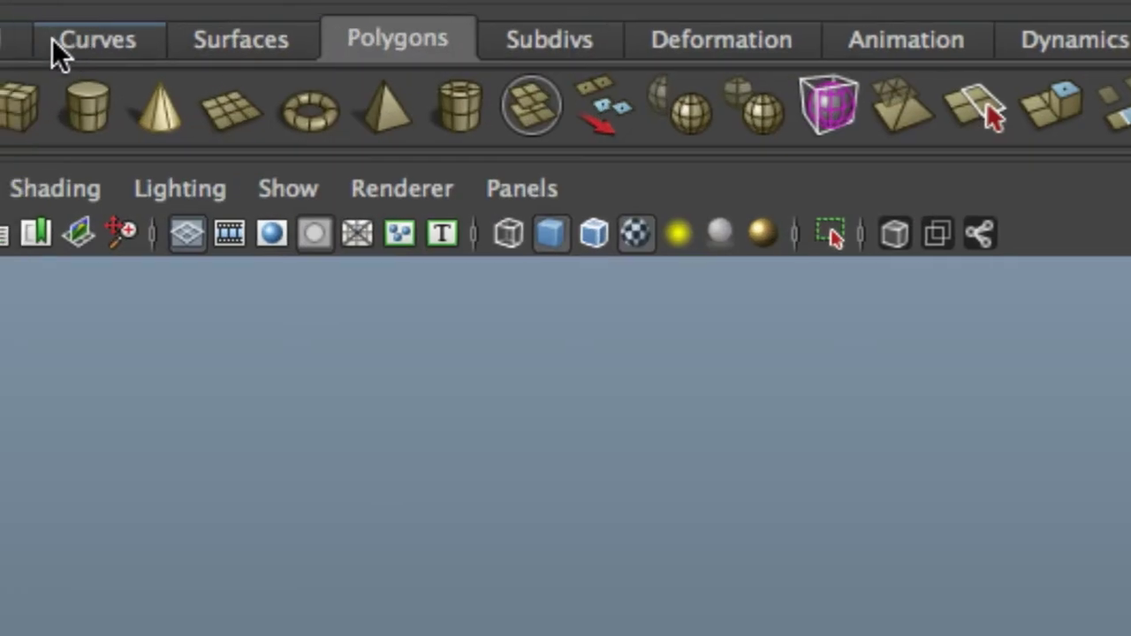
Step: Draw a NURBS circle out from the grid centre in the top view
{"action": "left_click", "coordinate": [57, 41]}
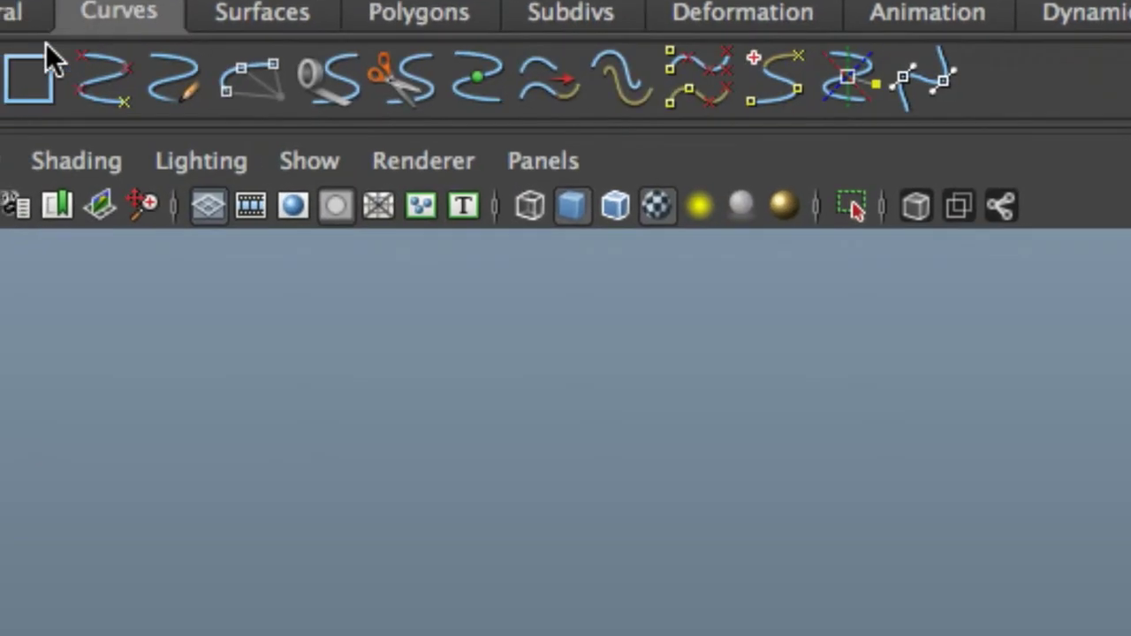
{"action": "left_click", "coordinate": [29, 55]}
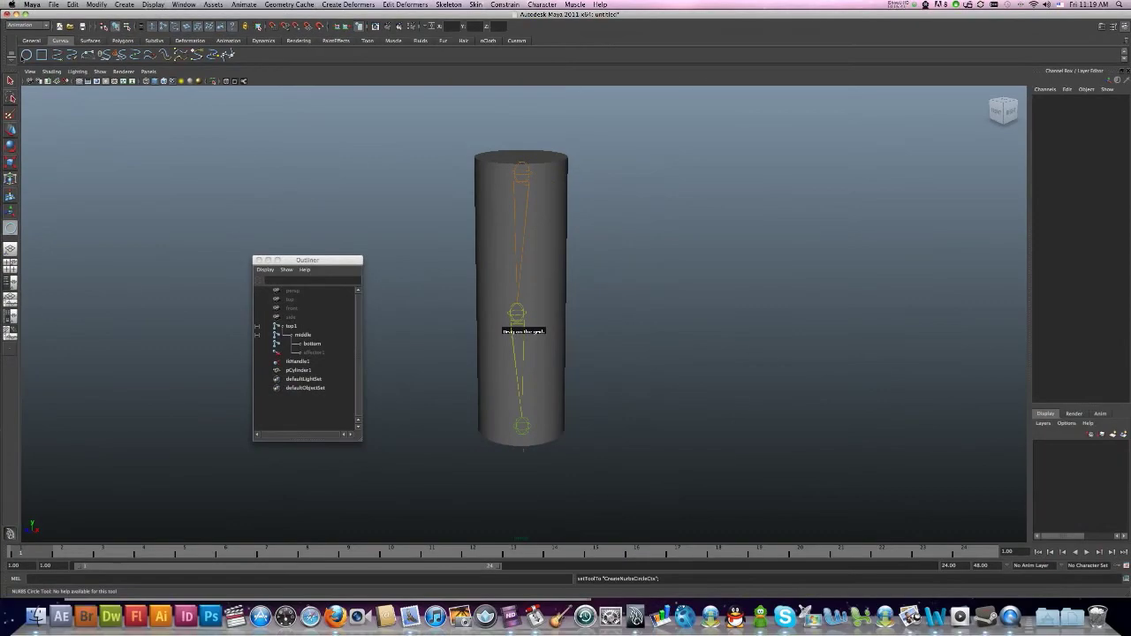
{"action": "key", "text": "space"}
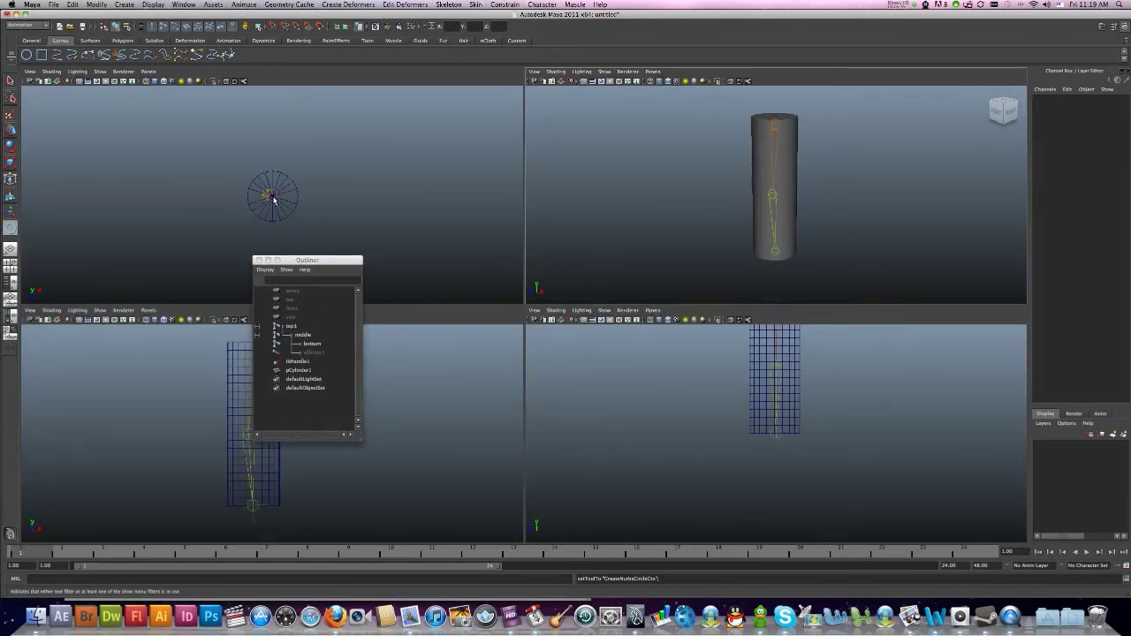
{"action": "key", "text": "space"}
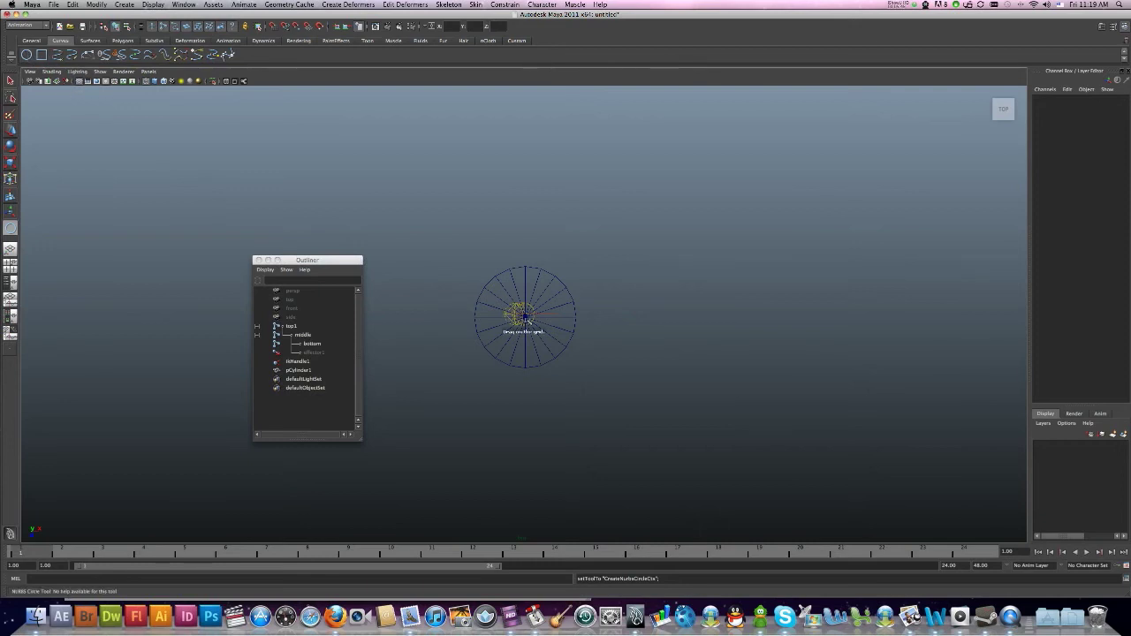
{"action": "left_click_drag", "start_coordinate": [525, 316], "coordinate": [593, 386]}
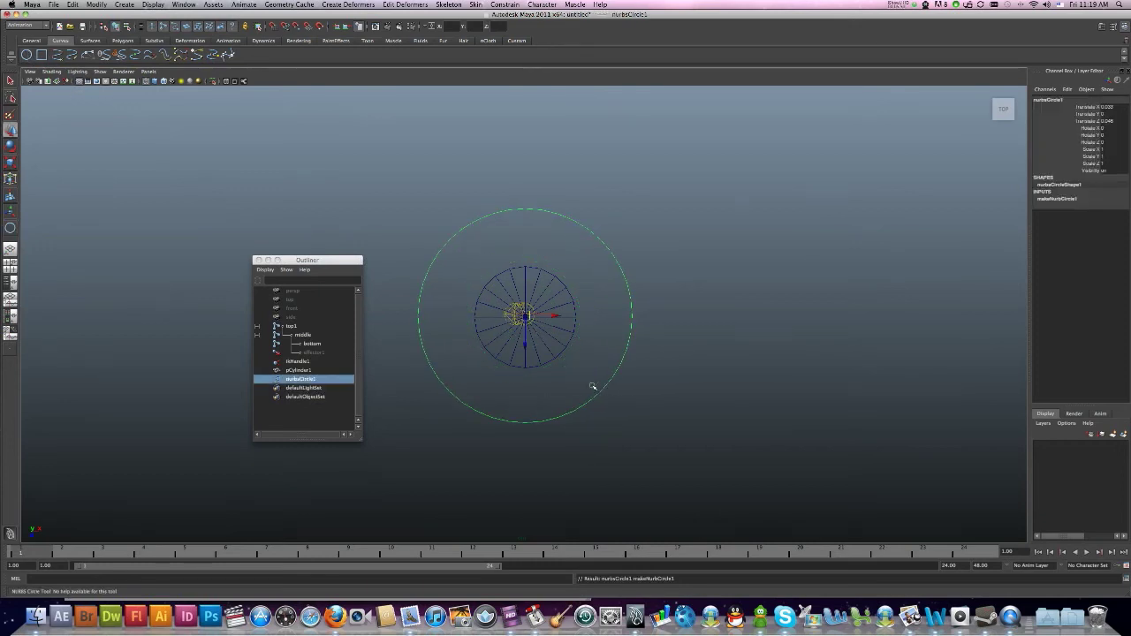
{"action": "key", "text": "w"}
{"action": "key", "text": "space"}
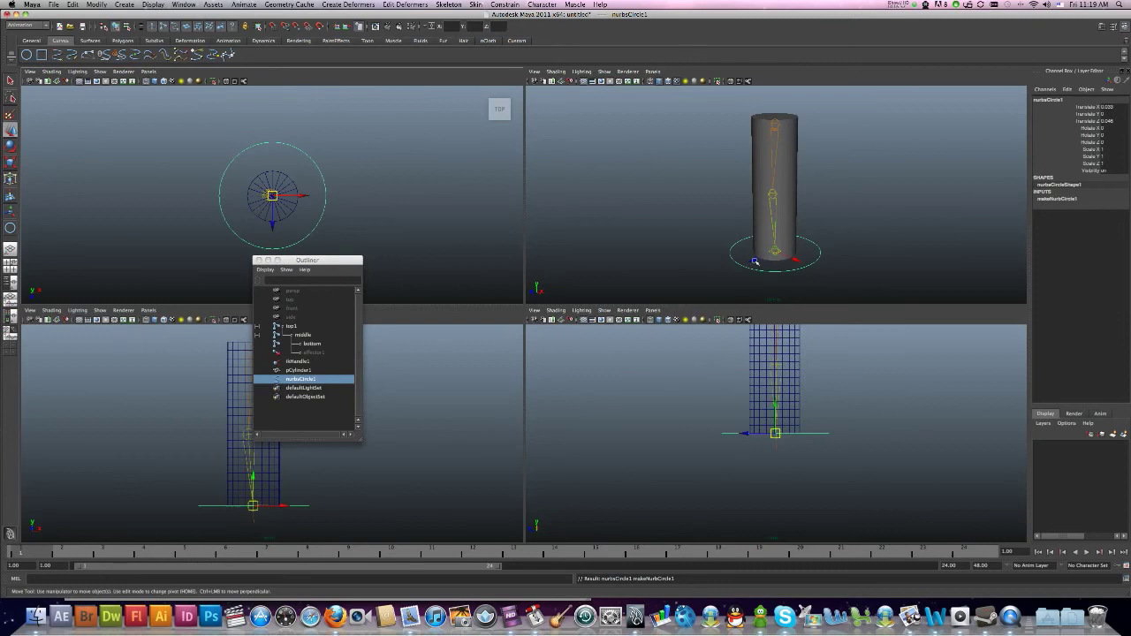
{"action": "left_click", "coordinate": [783, 249]}
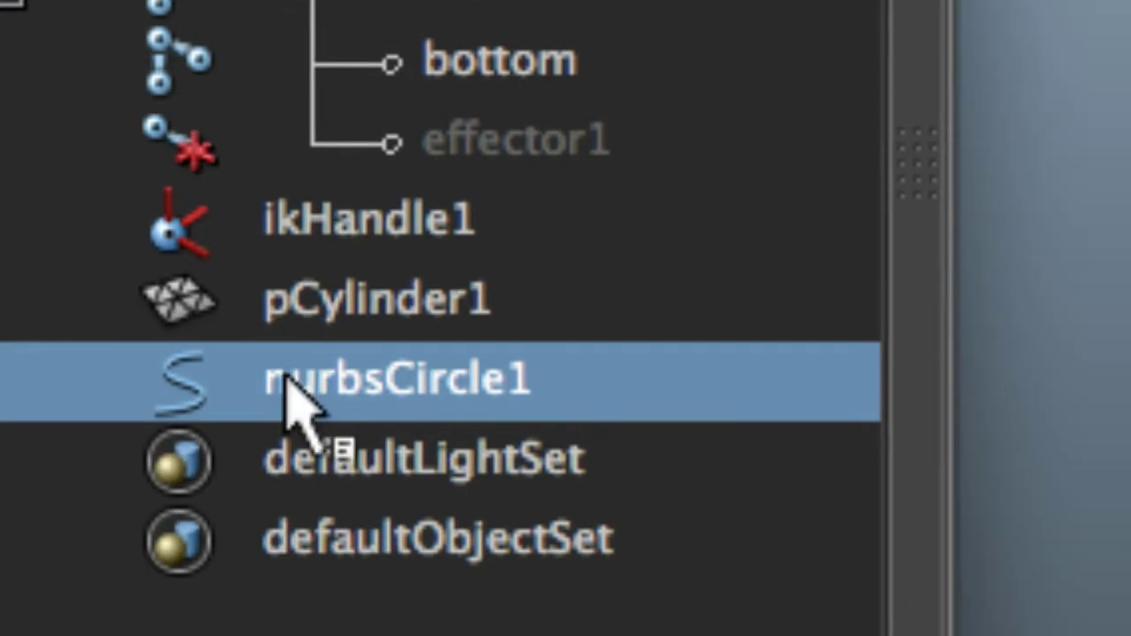
Step: Rename nurbsCircle1 to IK_ctl in the Outliner
{"action": "double_click", "coordinate": [284, 379]}
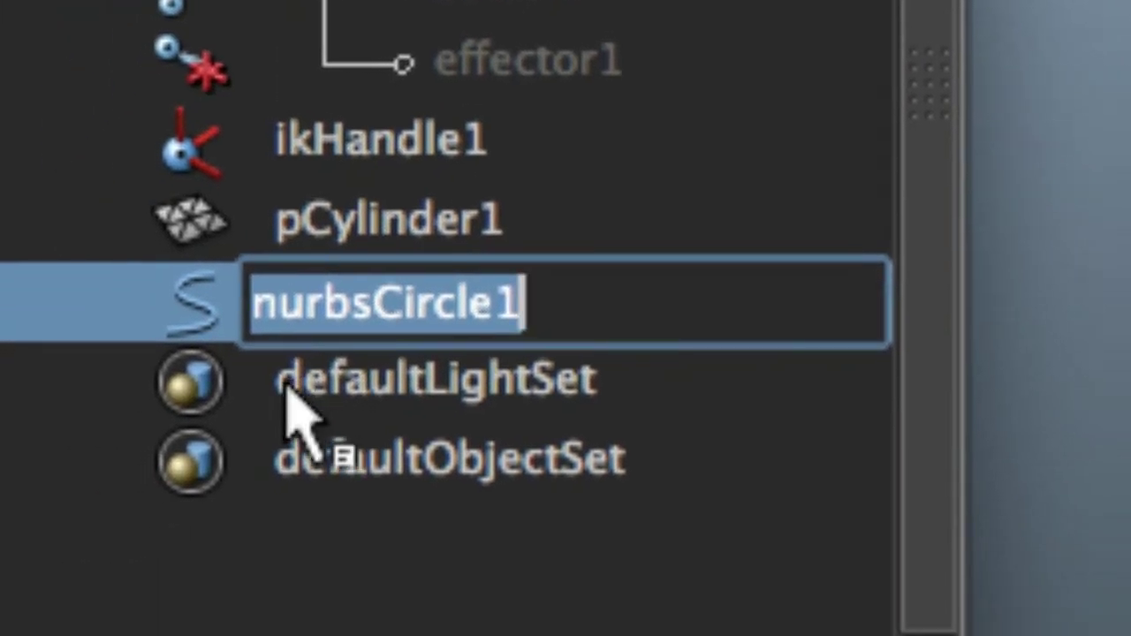
{"action": "type", "text": "IK_"}
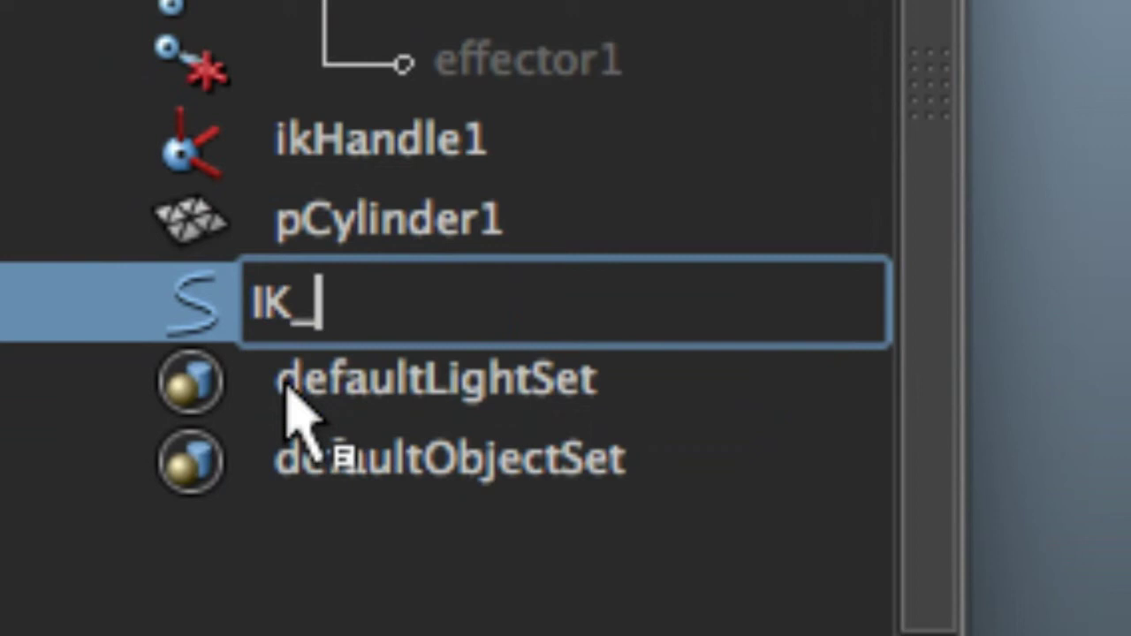
{"action": "type", "text": "ctl"}
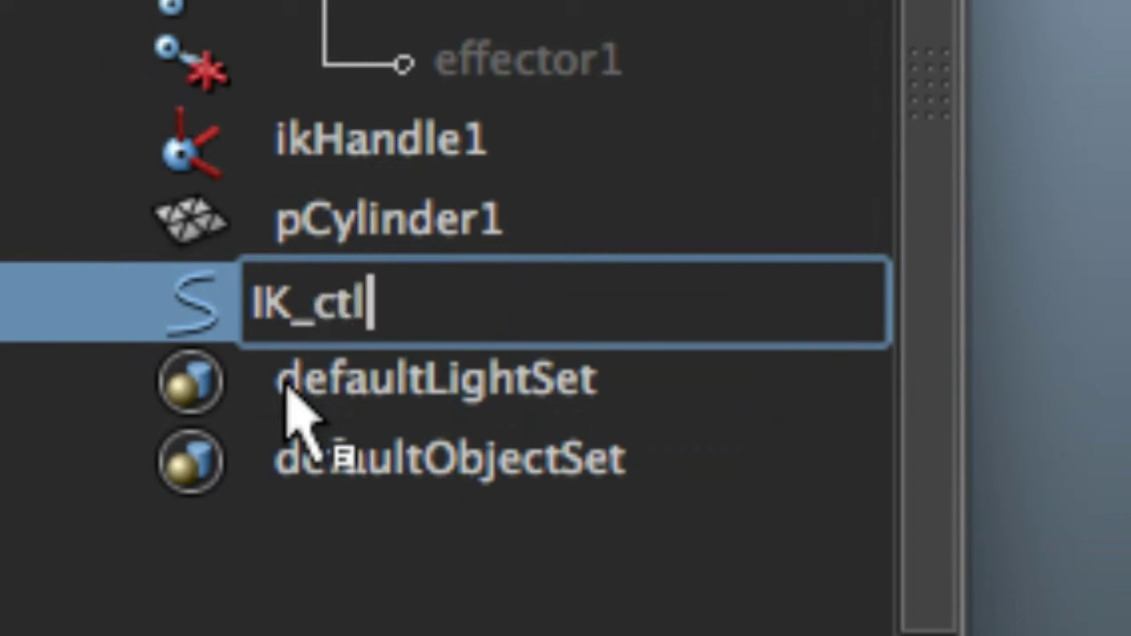
{"action": "key", "text": "Return"}
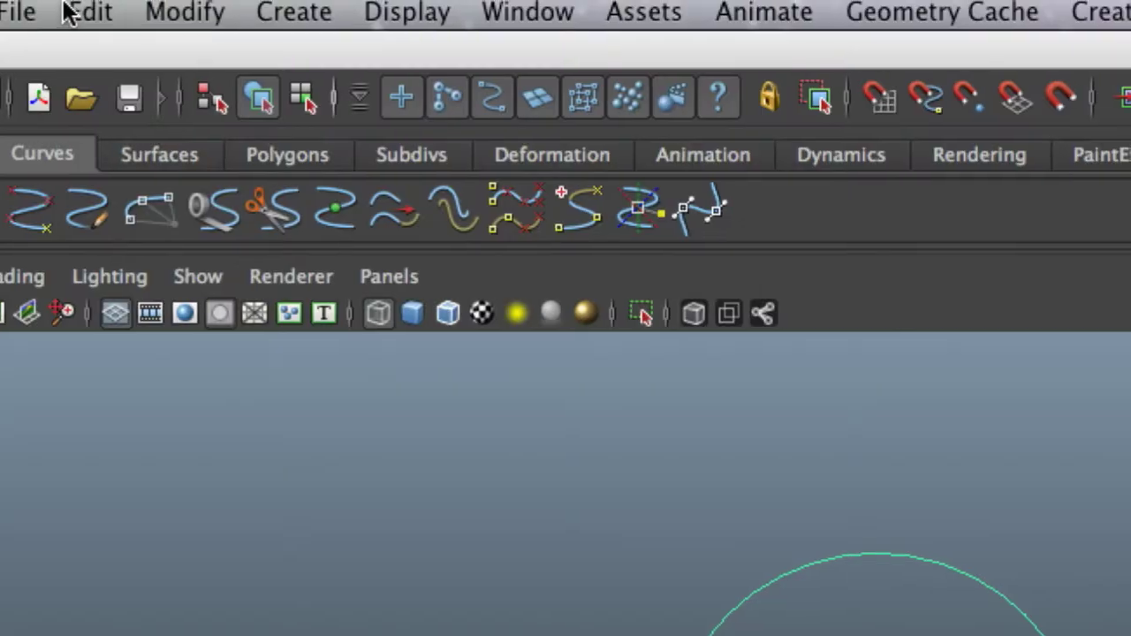
Step: Apply Modify > Freeze Transformations to IK_ctl, zeroing translate and rotate and setting scale to 1
{"action": "left_click", "coordinate": [75, 5]}
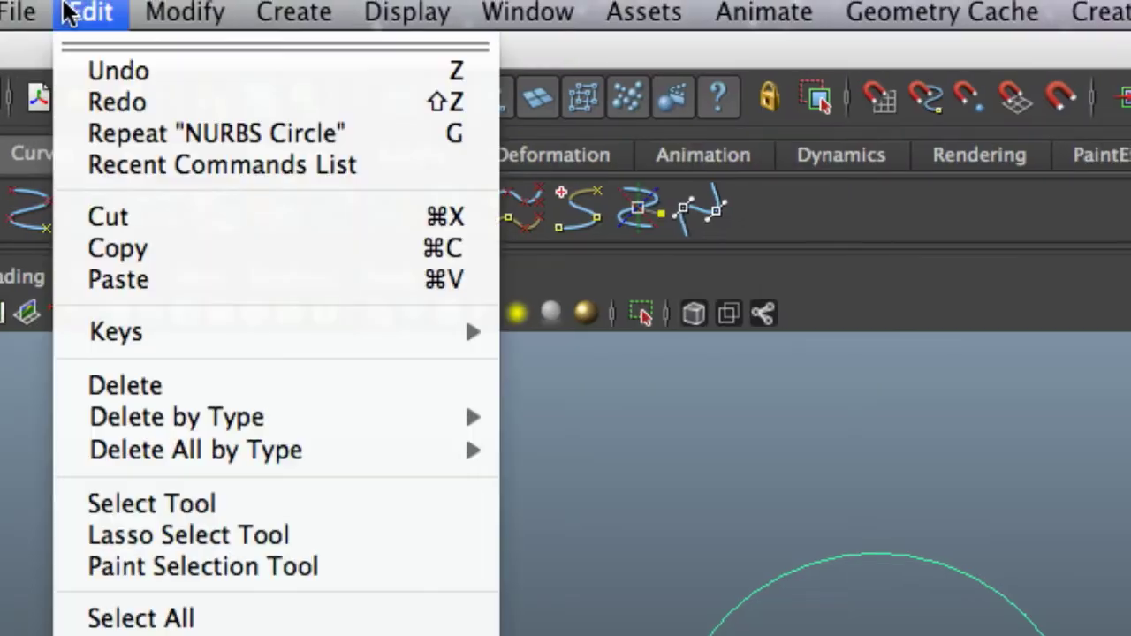
{"action": "mouse_move", "coordinate": [142, 13]}
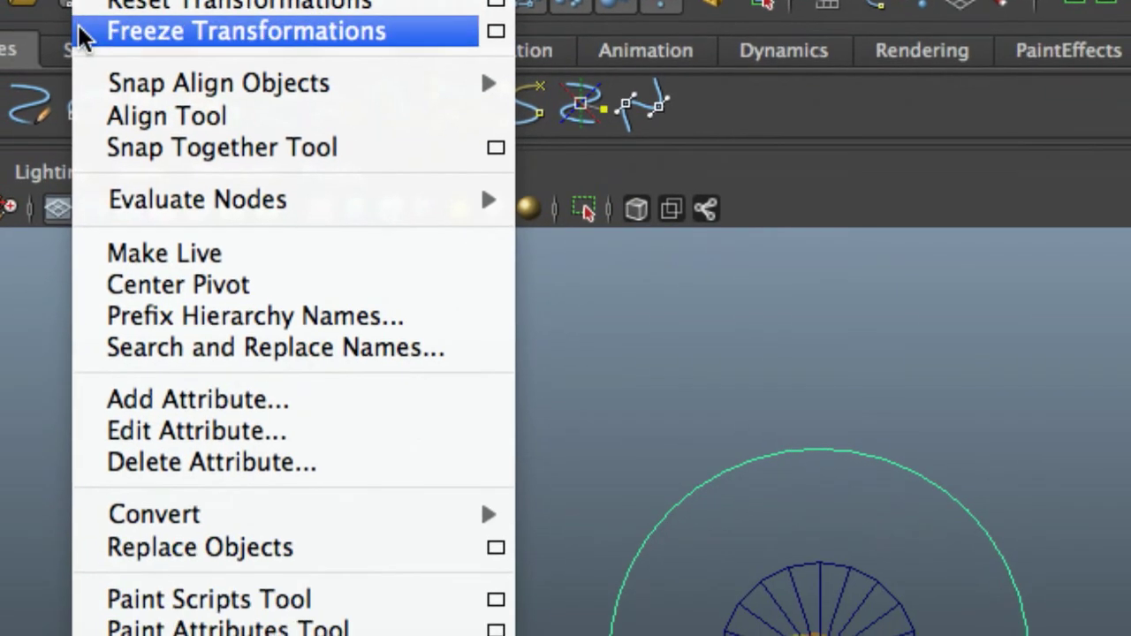
{"action": "left_click", "coordinate": [82, 33]}
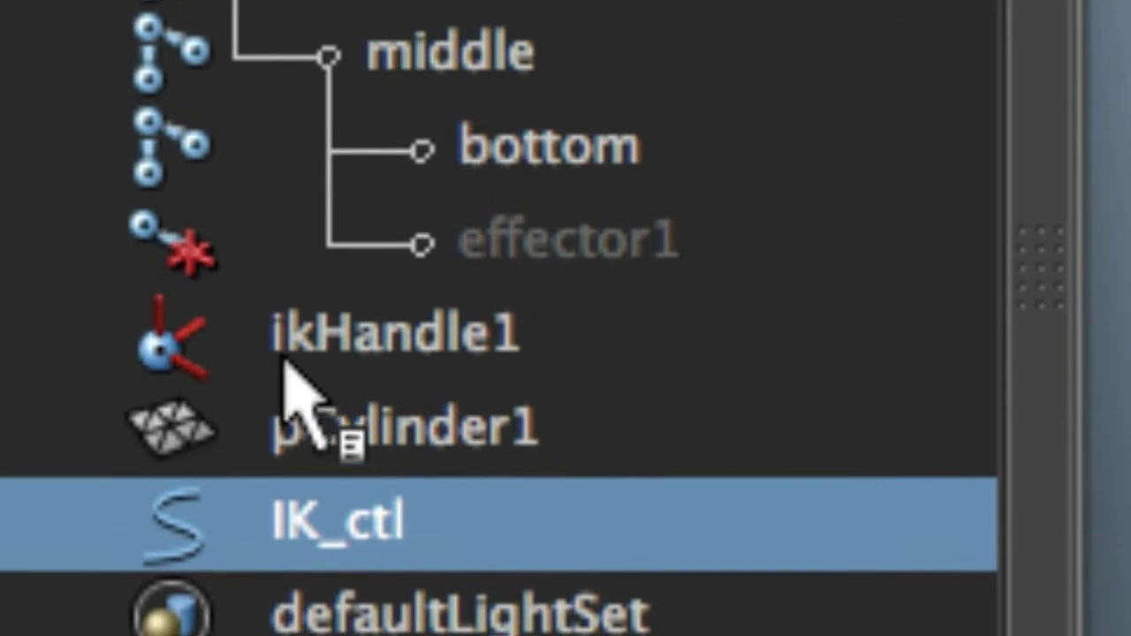
Step: Select ikHandle1 then IK_ctl and parent the handle under the IK_ctl circle
{"action": "left_click", "coordinate": [284, 358]}
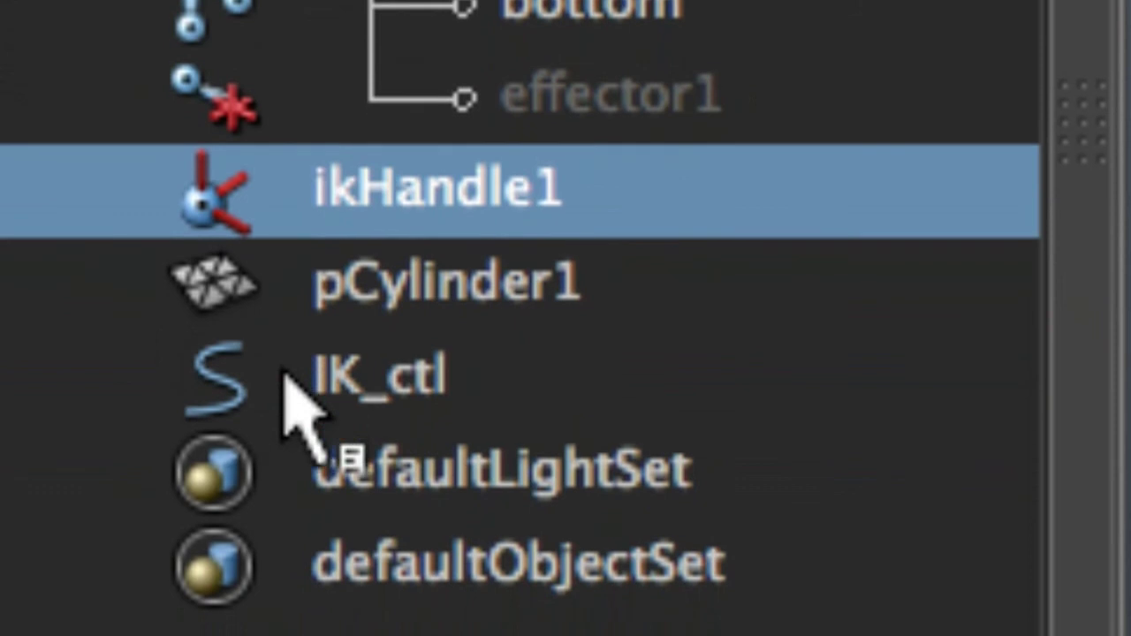
{"action": "left_click", "coordinate": [285, 376], "text": "ctrl"}
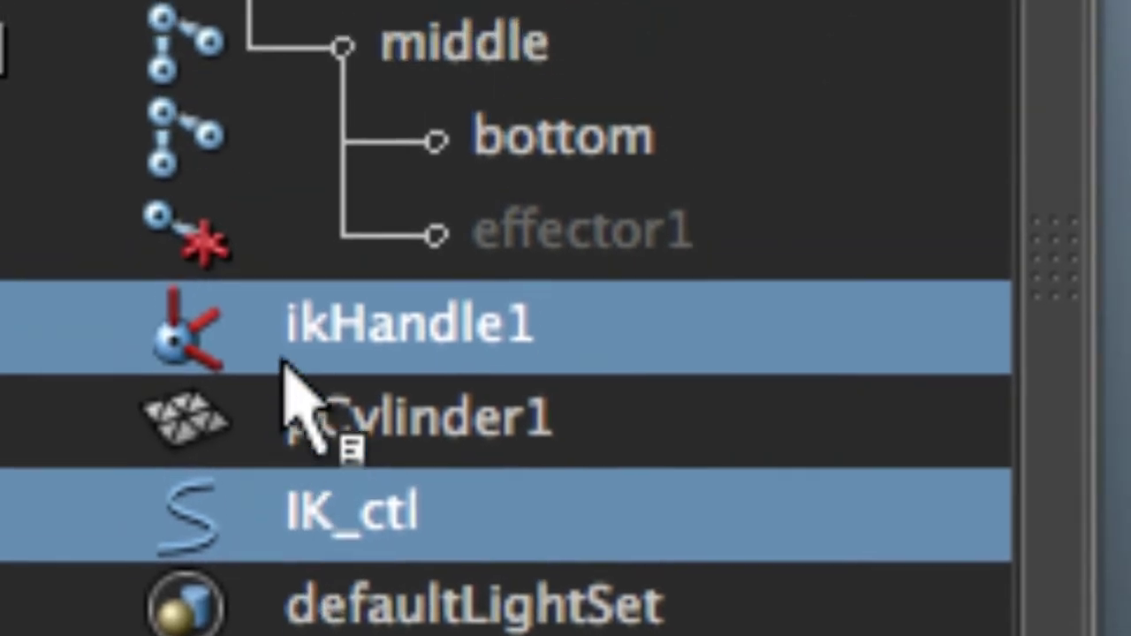
{"action": "left_click", "coordinate": [311, 201]}
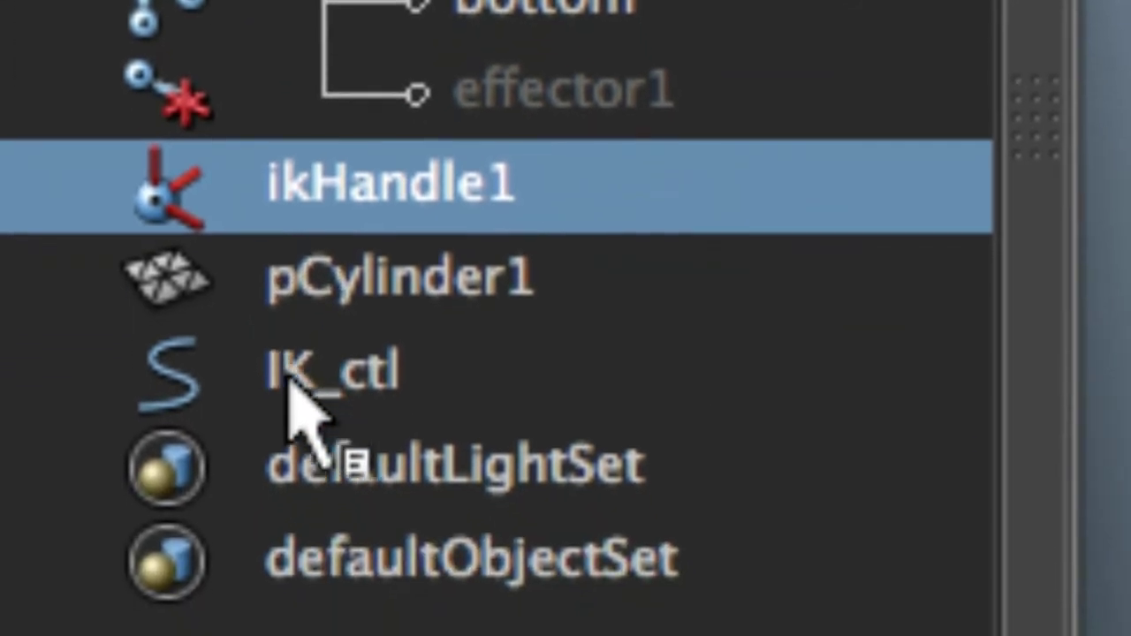
{"action": "left_click", "coordinate": [309, 526], "text": "ctrl"}
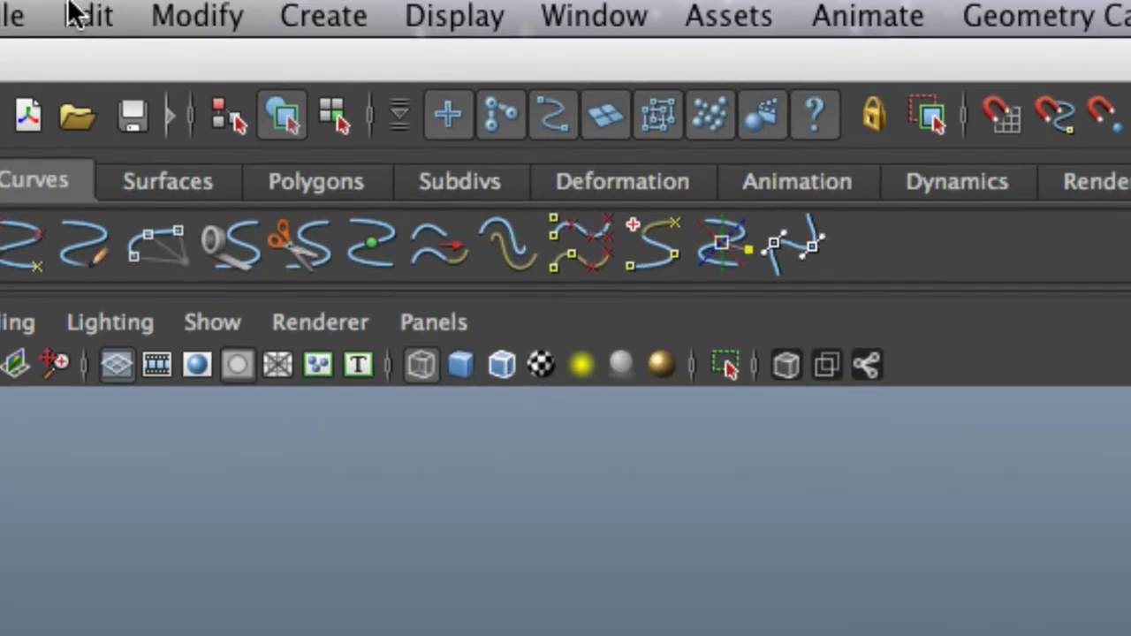
{"action": "left_click", "coordinate": [75, 14]}
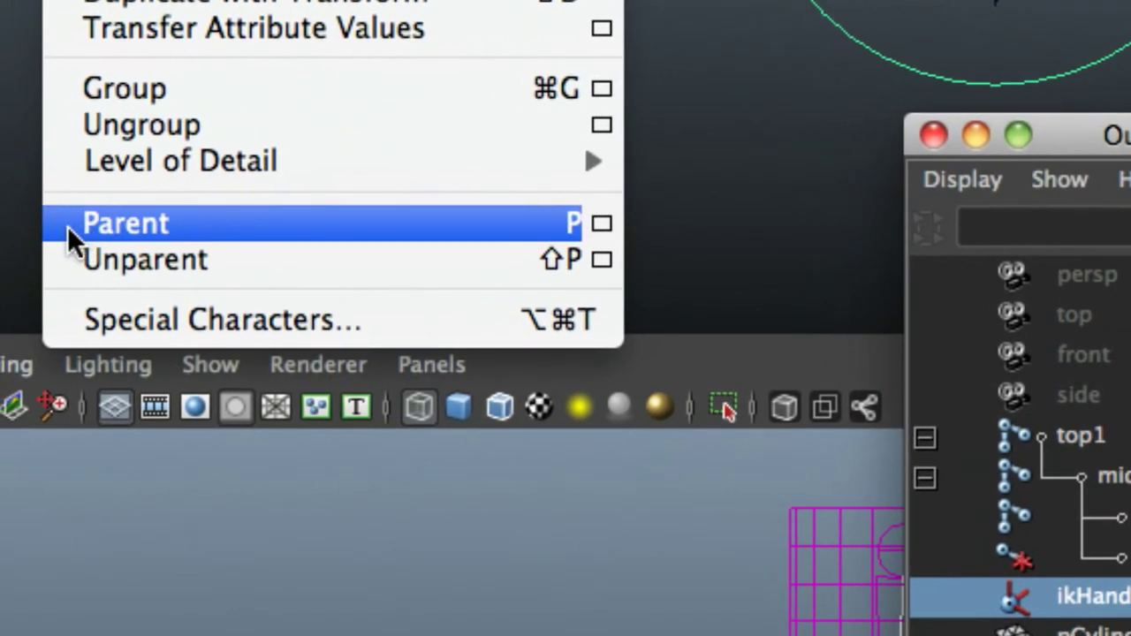
{"action": "left_click", "coordinate": [72, 232]}
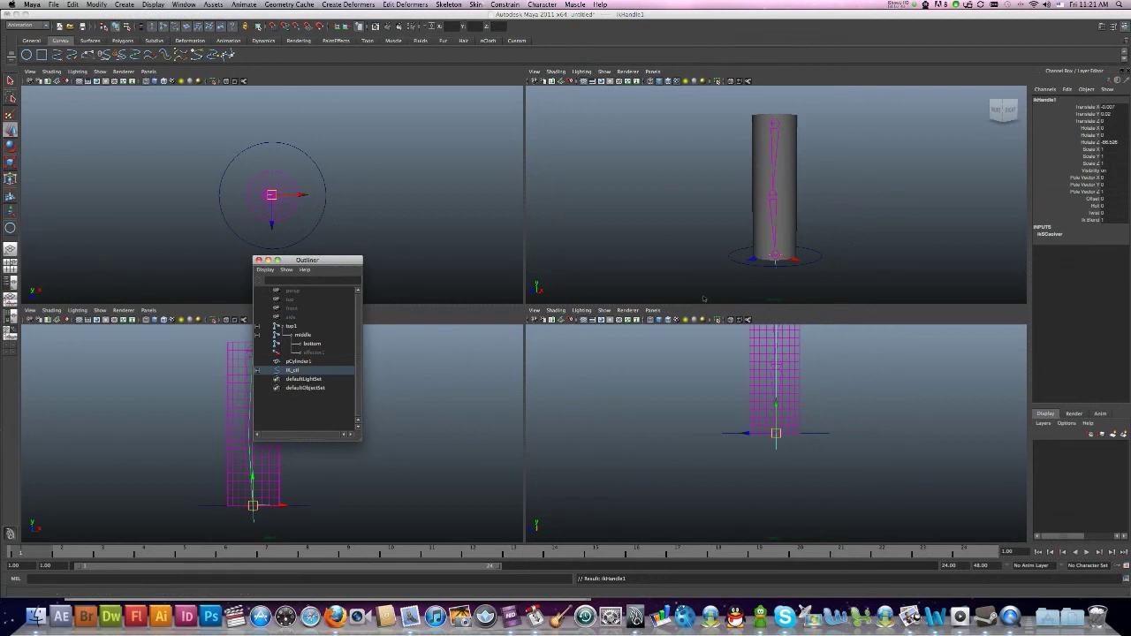
{"action": "left_click", "coordinate": [811, 264]}
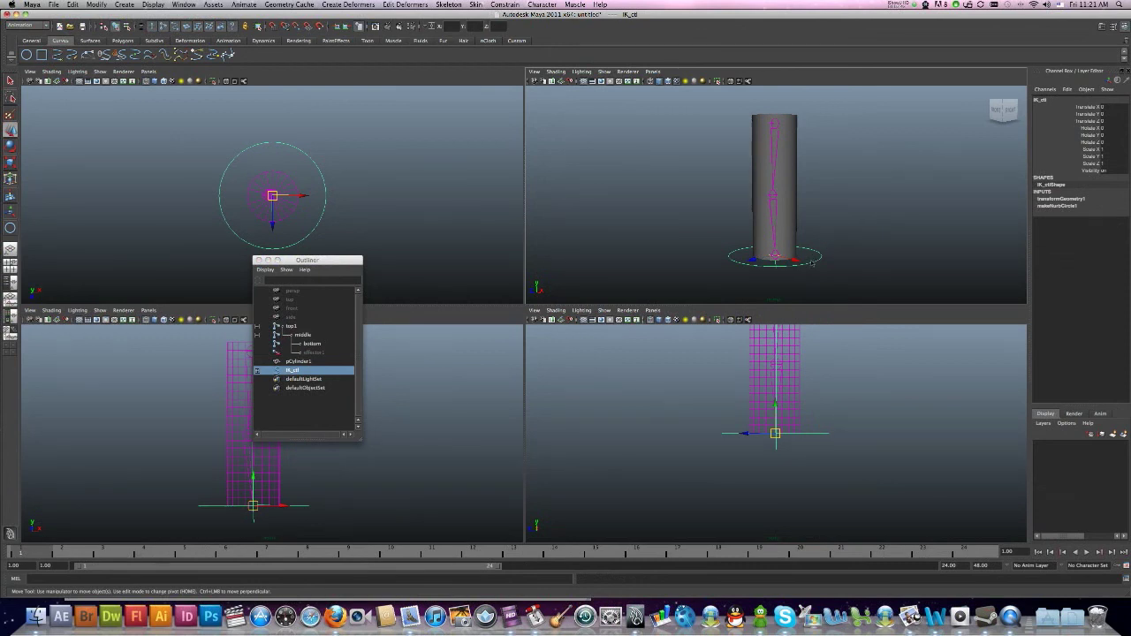
Step: Move IK_ctl up to Translate Y 4.91, Z 3.933 in the maximized perspective view
{"action": "key", "text": "space"}
{"action": "left_click", "coordinate": [630, 433]}
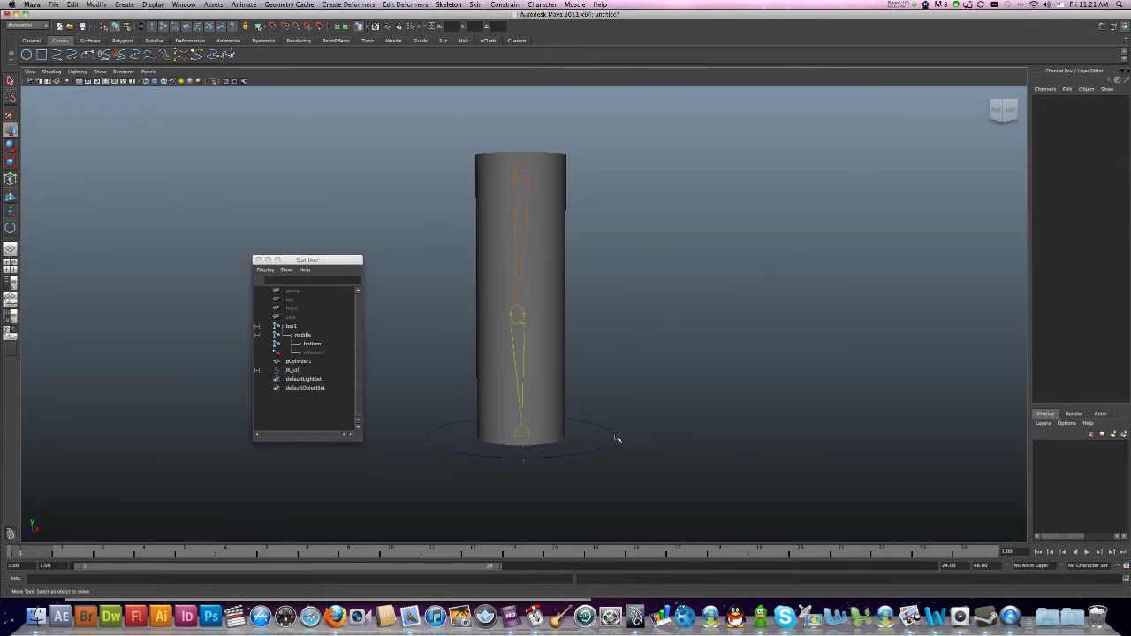
{"action": "left_click", "coordinate": [617, 438]}
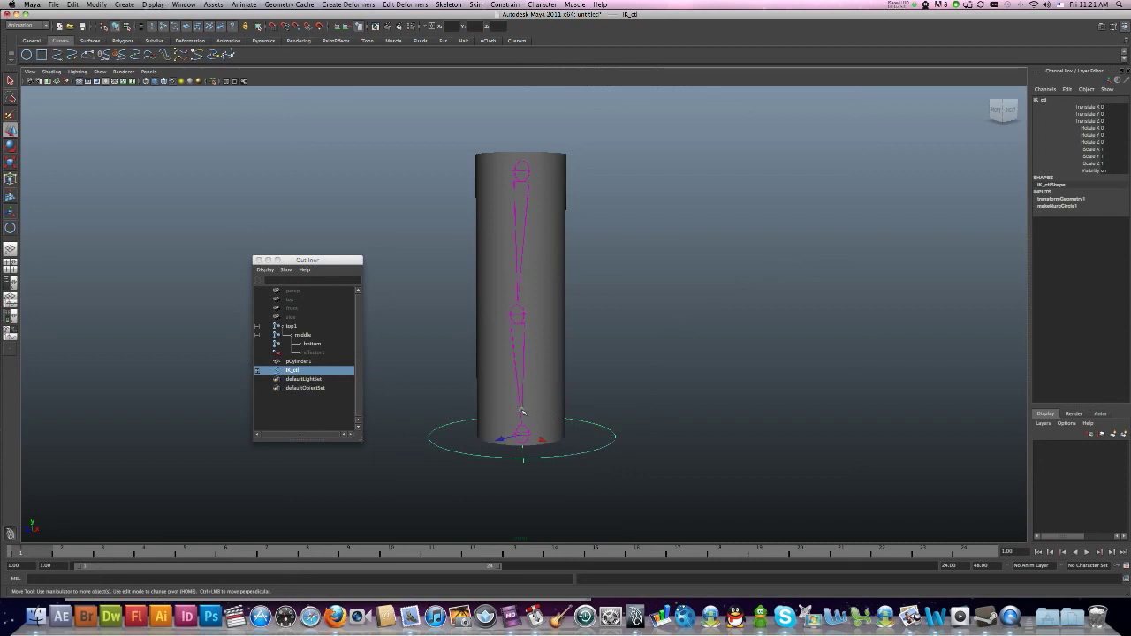
{"action": "left_click_drag", "start_coordinate": [524, 412], "coordinate": [420, 276]}
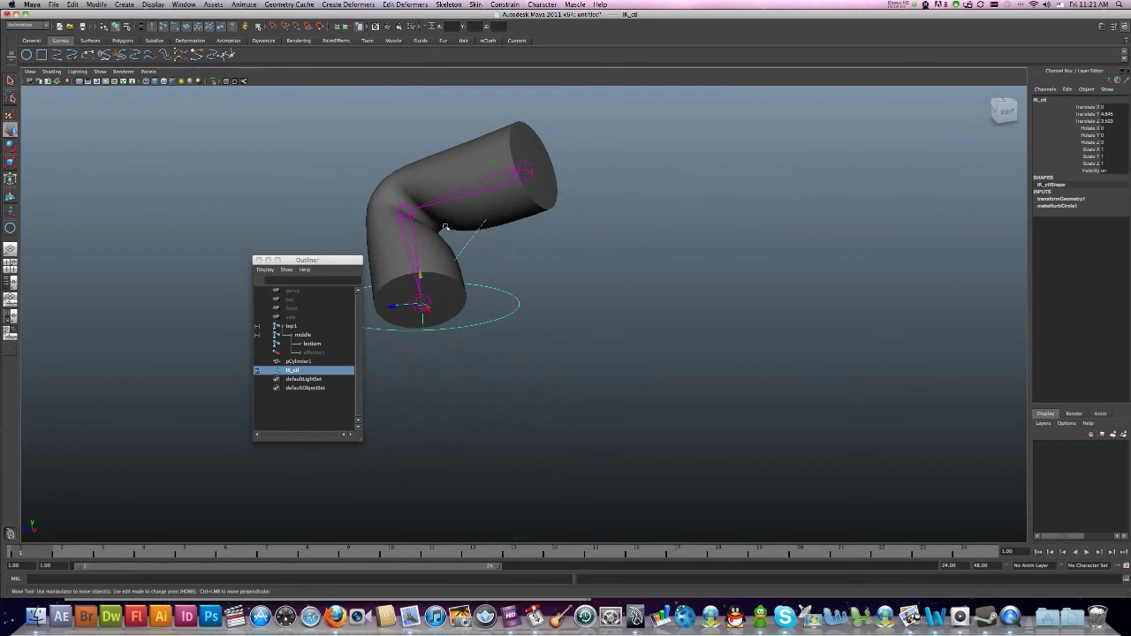
{"action": "scroll", "coordinate": [445, 227], "scroll_direction": "up", "scroll_amount": 3}
{"action": "mouse_move", "coordinate": [521, 349]}
{"action": "left_mouse_down"}
{"action": "mouse_move", "coordinate": [556, 364]}
{"action": "mouse_move", "coordinate": [478, 366]}
{"action": "mouse_move", "coordinate": [508, 346]}
{"action": "mouse_move", "coordinate": [508, 356]}
{"action": "left_mouse_up"}
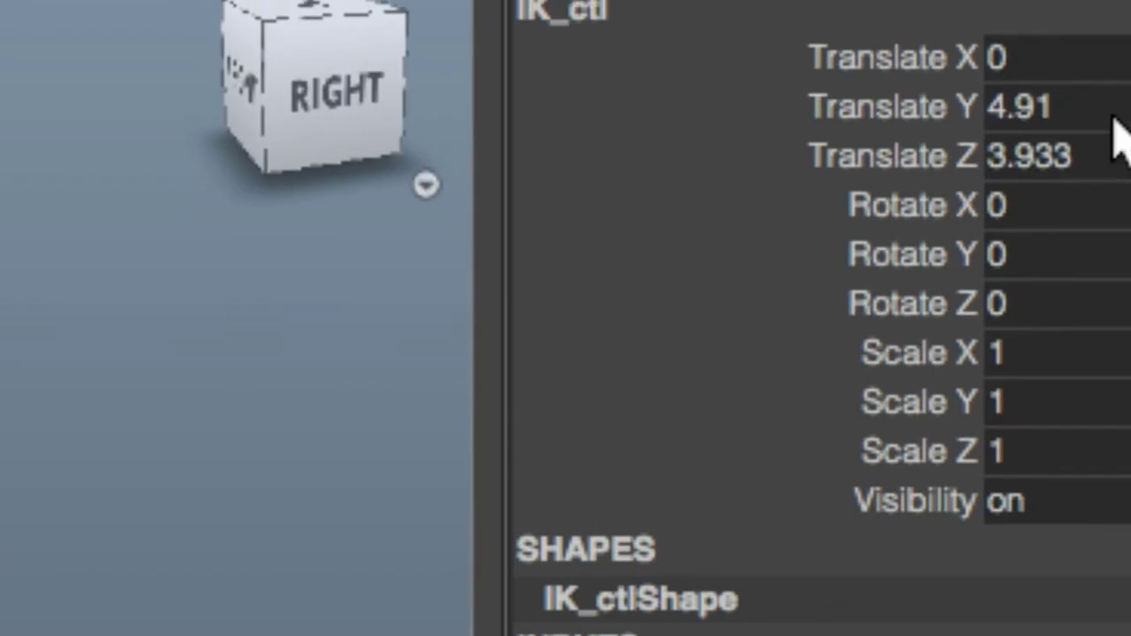
Step: Enter 0 for IK_ctl's Translate Y and Translate Z in the Channel Box
{"action": "double_click", "coordinate": [1108, 115]}
{"action": "type", "text": "0"}
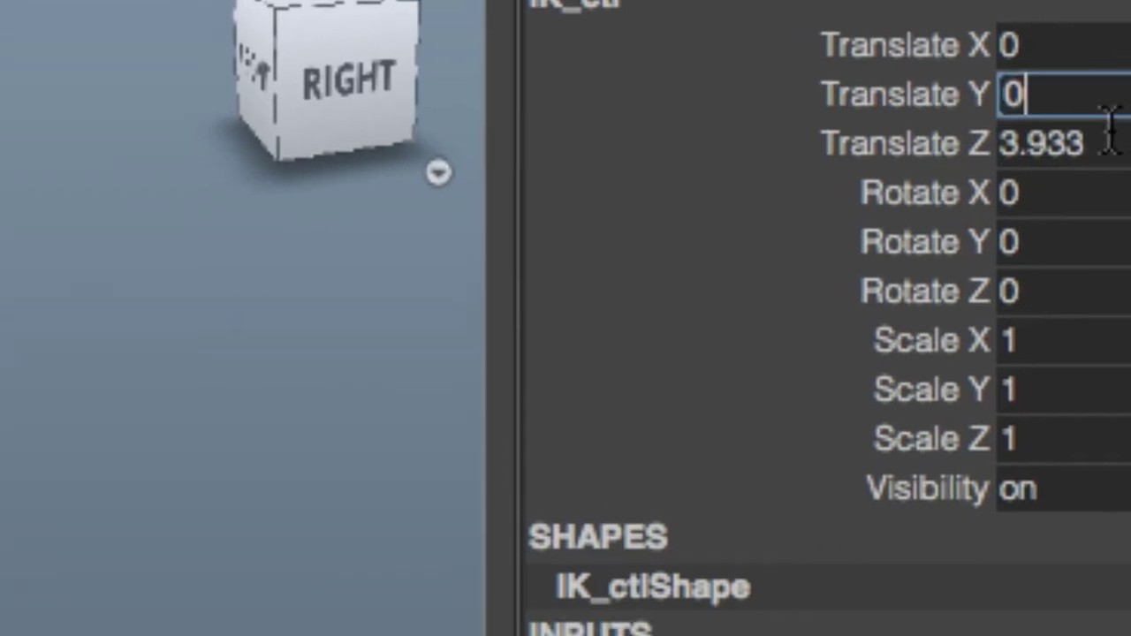
{"action": "double_click", "coordinate": [1095, 159]}
{"action": "type", "text": "0"}
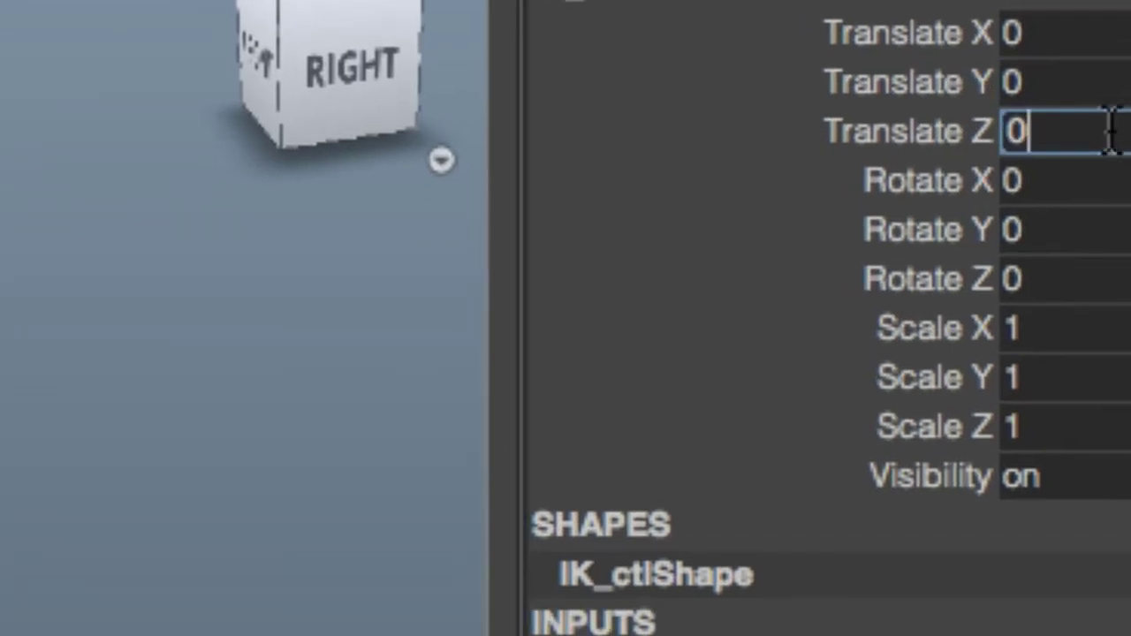
{"action": "key", "text": "Return"}
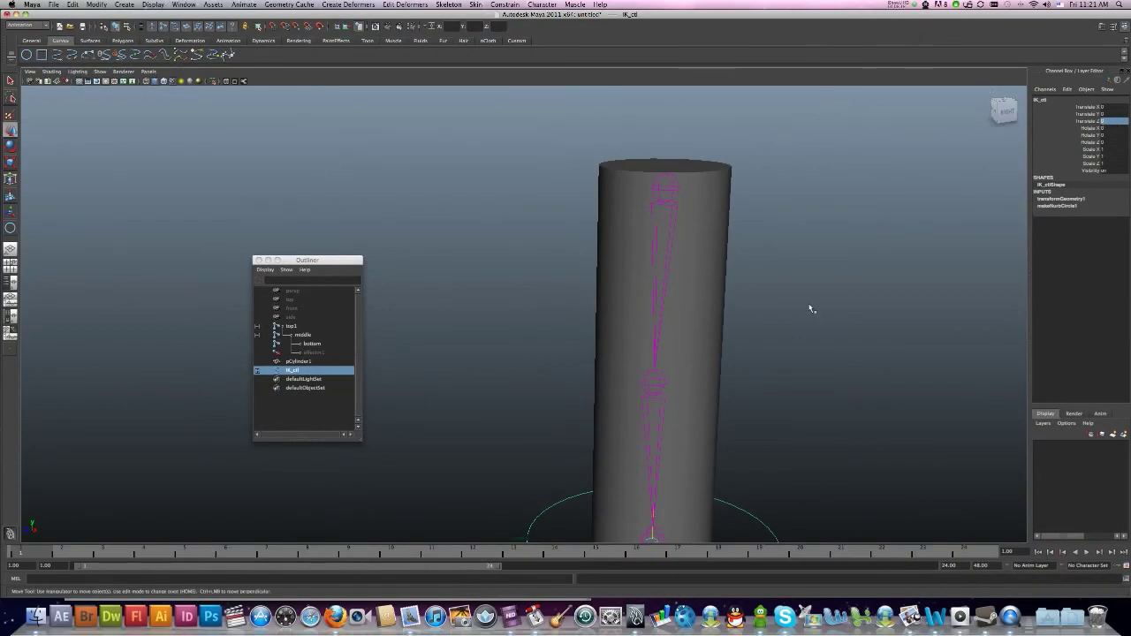
{"action": "scroll", "coordinate": [803, 315], "scroll_direction": "down", "scroll_amount": 2}
{"action": "scroll", "coordinate": [803, 316], "scroll_direction": "down", "scroll_amount": 1}
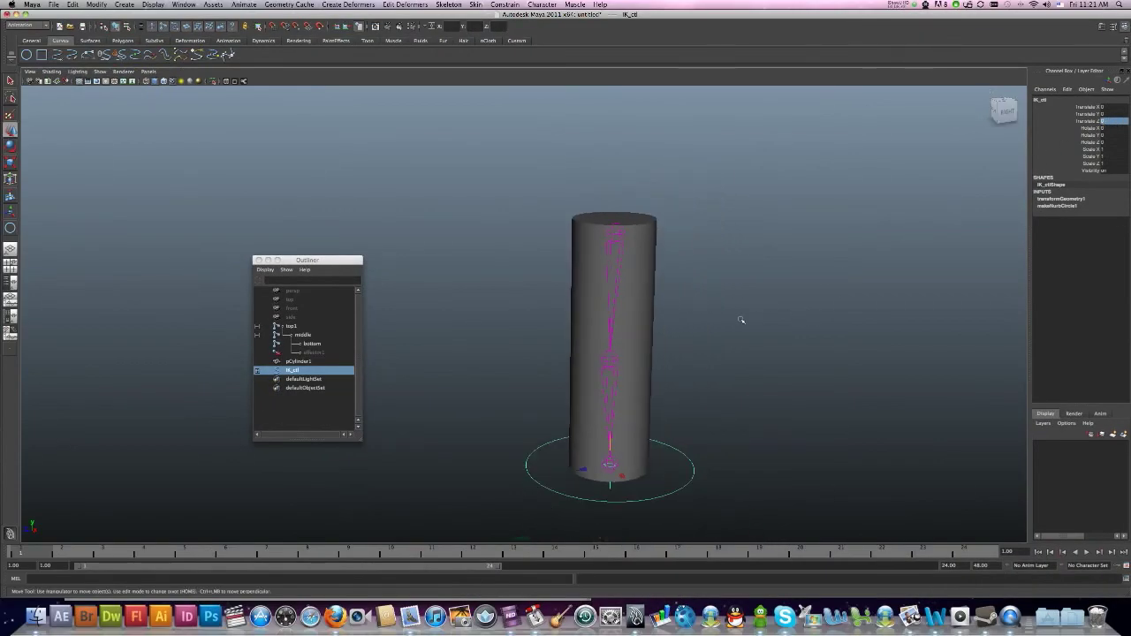
{"action": "middle_click_drag", "start_coordinate": [723, 321], "coordinate": [695, 273], "text": "alt"}
{"action": "scroll", "coordinate": [676, 296], "scroll_direction": "up", "scroll_amount": 2}
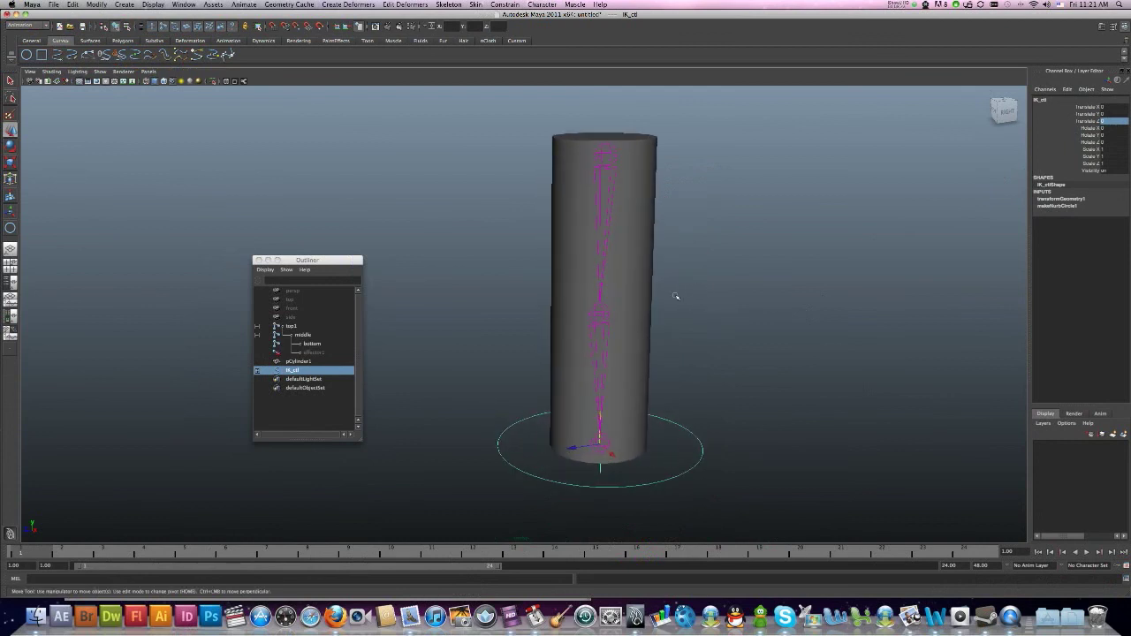